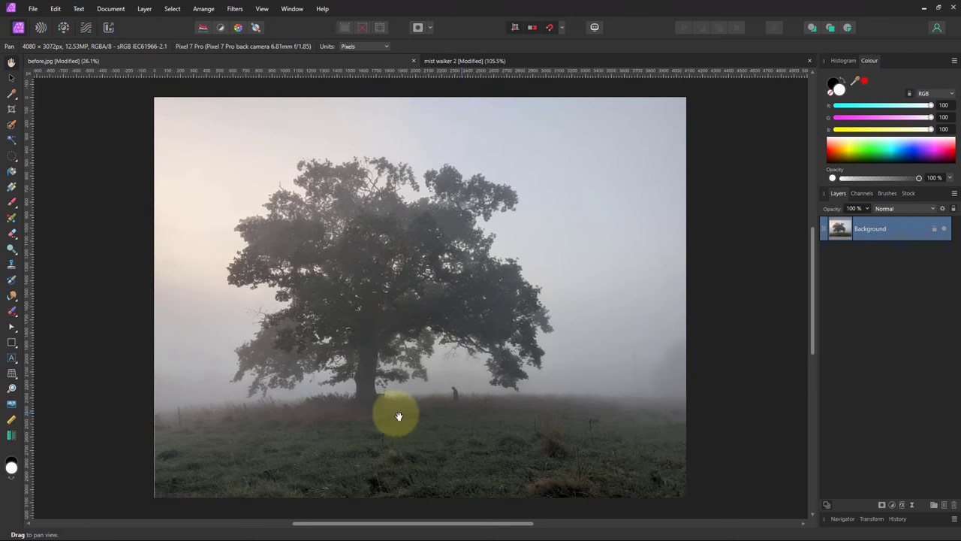
# - Crop the photo to about 1086 x 782 px around the walker beneath the lower branches
pyautogui.click(12, 109)
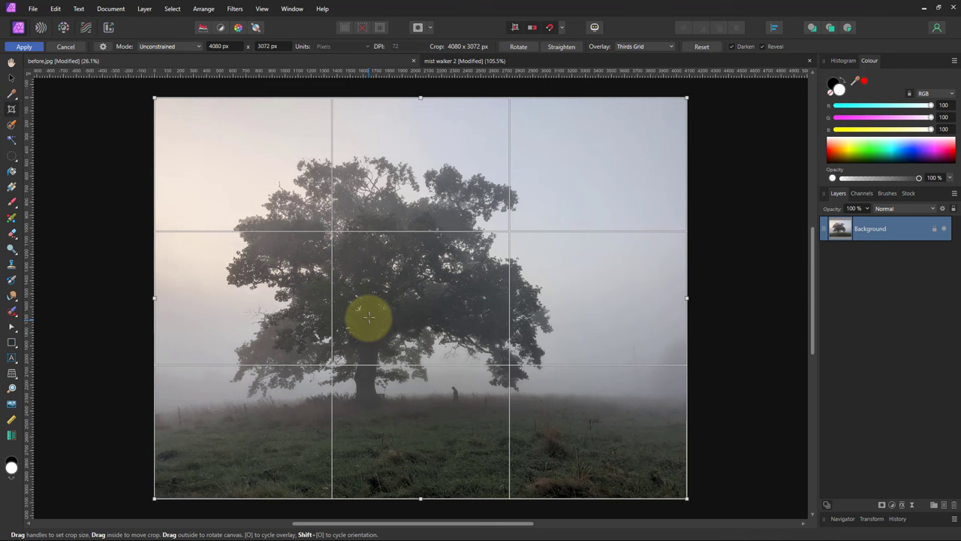
pyautogui.moveTo(364, 317); pyautogui.dragTo(506, 413)
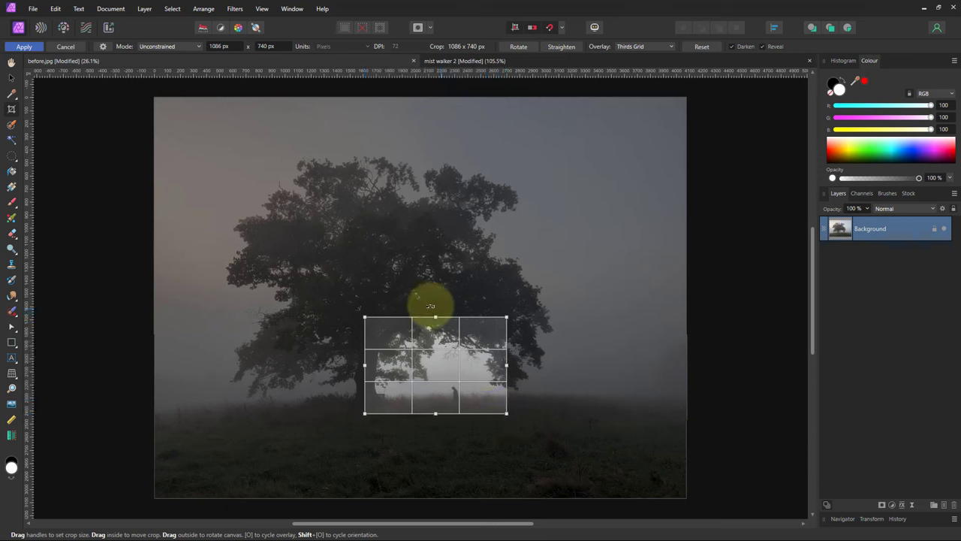
pyautogui.moveTo(437, 310); pyautogui.dragTo(435, 311)
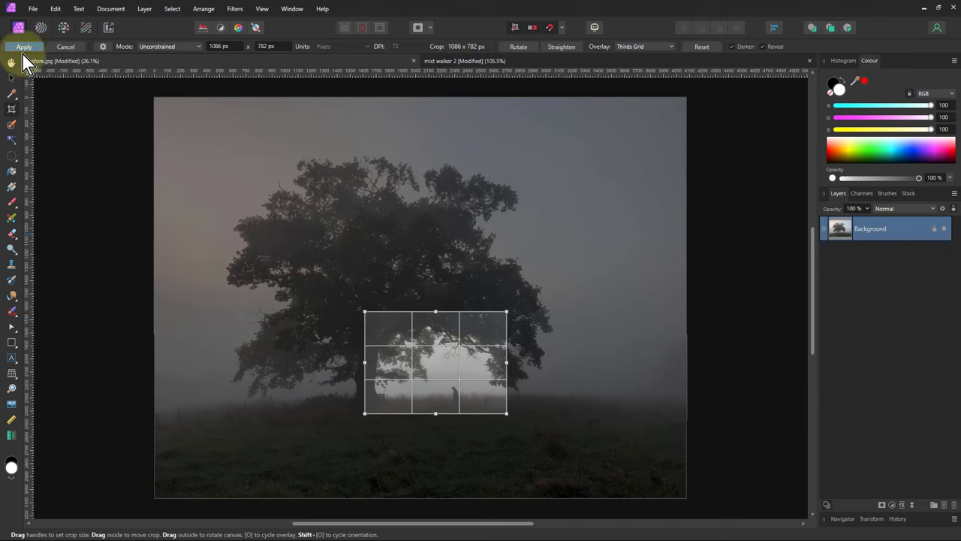
pyautogui.click(24, 47)
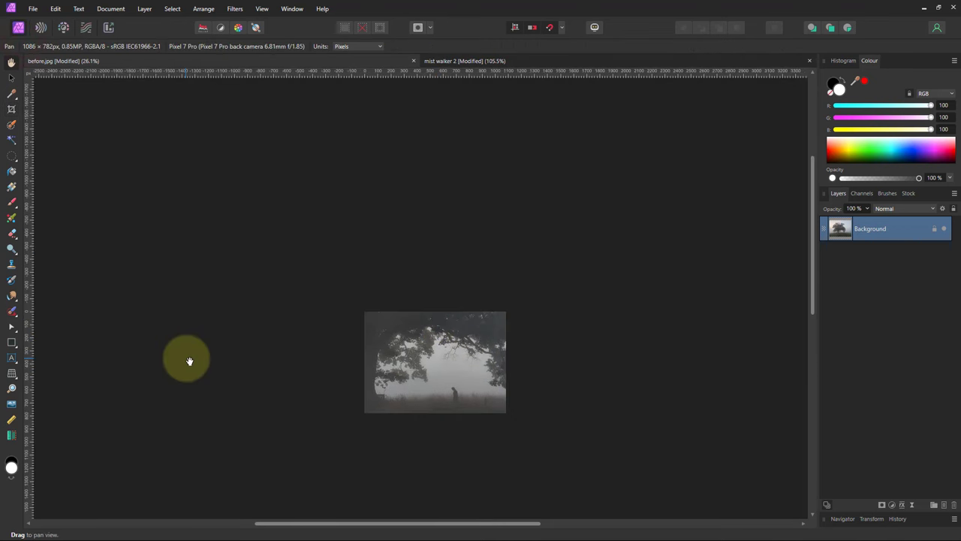
pyautogui.hotkey('ctrl', '0')
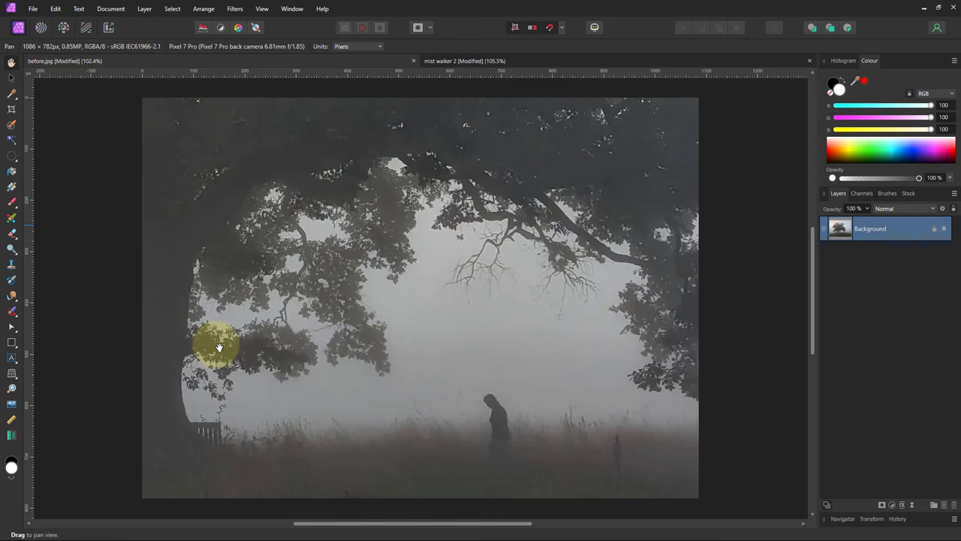
# - Pull the crop's left edge inward so the image becomes 1064 x 782 px
pyautogui.click(11, 110)
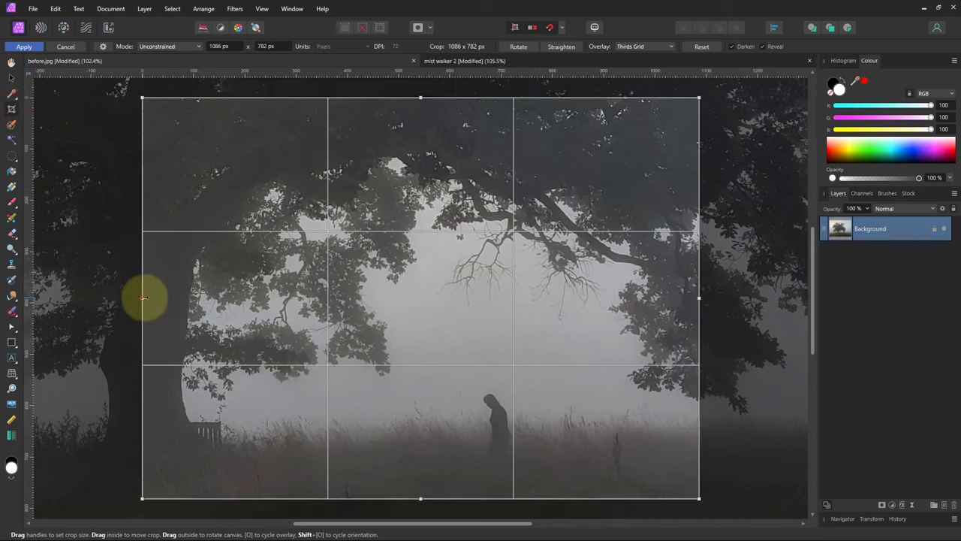
pyautogui.moveTo(143, 297); pyautogui.dragTo(153, 298)
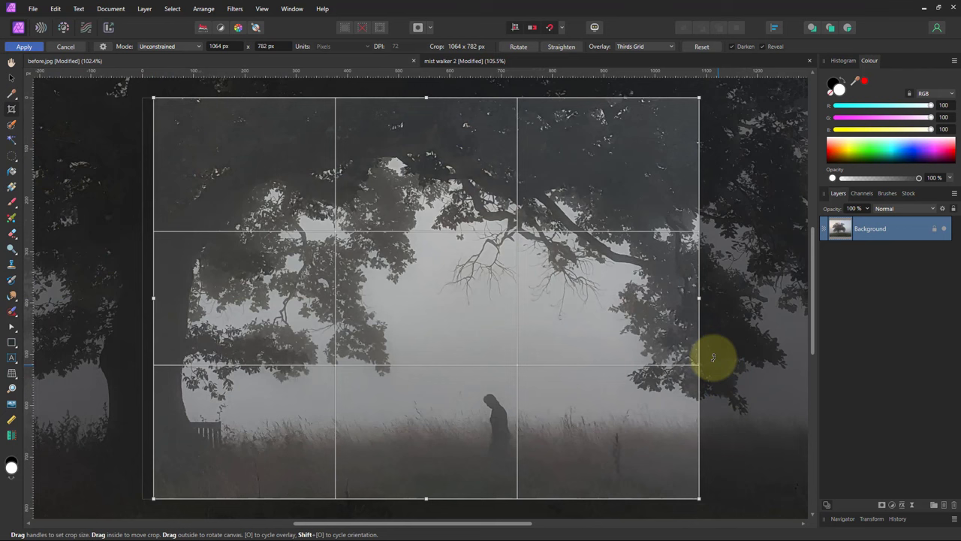
pyautogui.moveTo(699, 297); pyautogui.dragTo(699, 297)
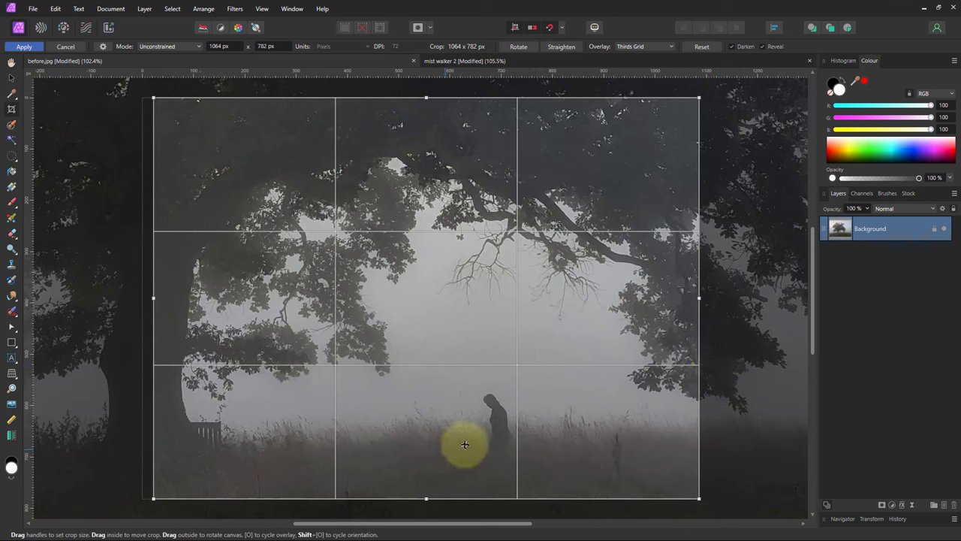
pyautogui.click(25, 47)
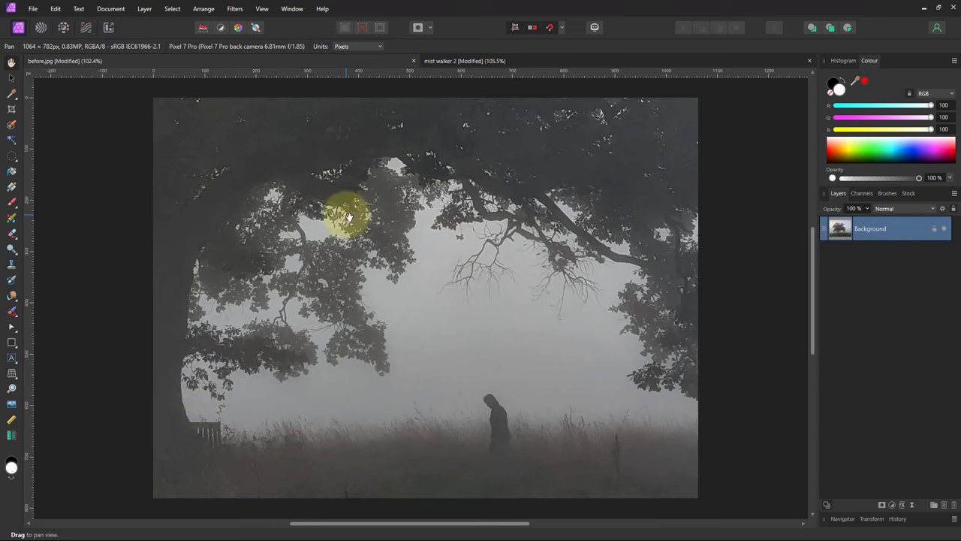
# - Flip the whole image horizontally from the Document menu
pyautogui.click(111, 9)
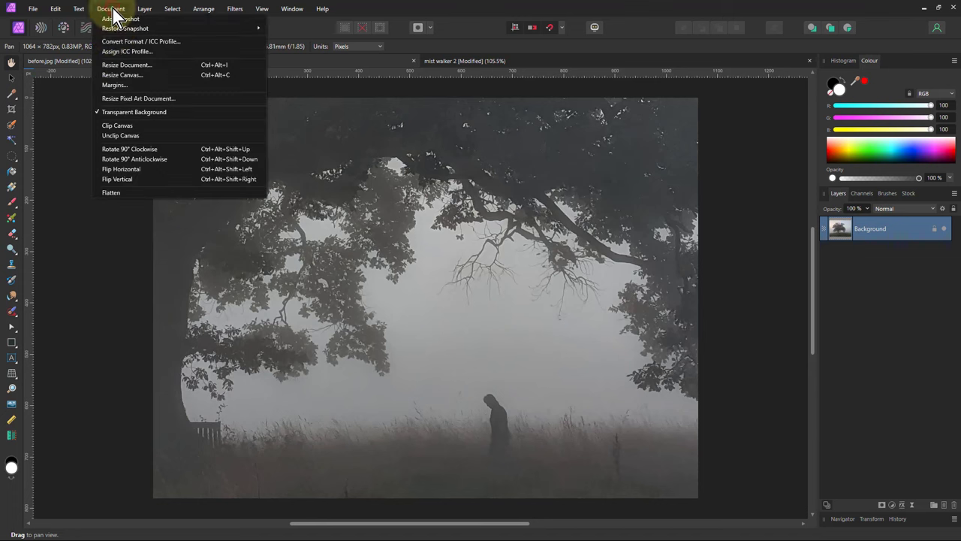
pyautogui.click(157, 171)
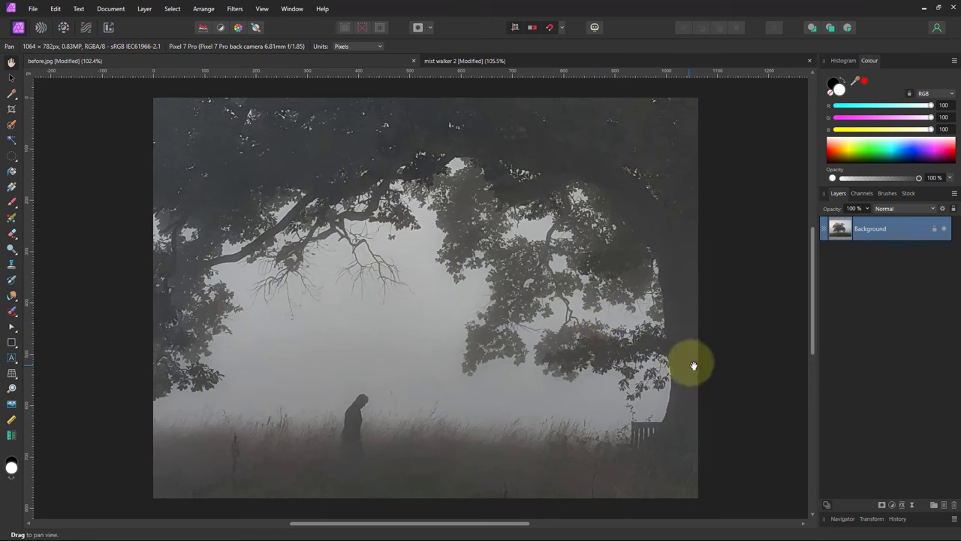
# - Add a Levels adjustment with black level 17%, white level 76% and gamma 0.878
pyautogui.click(894, 504)
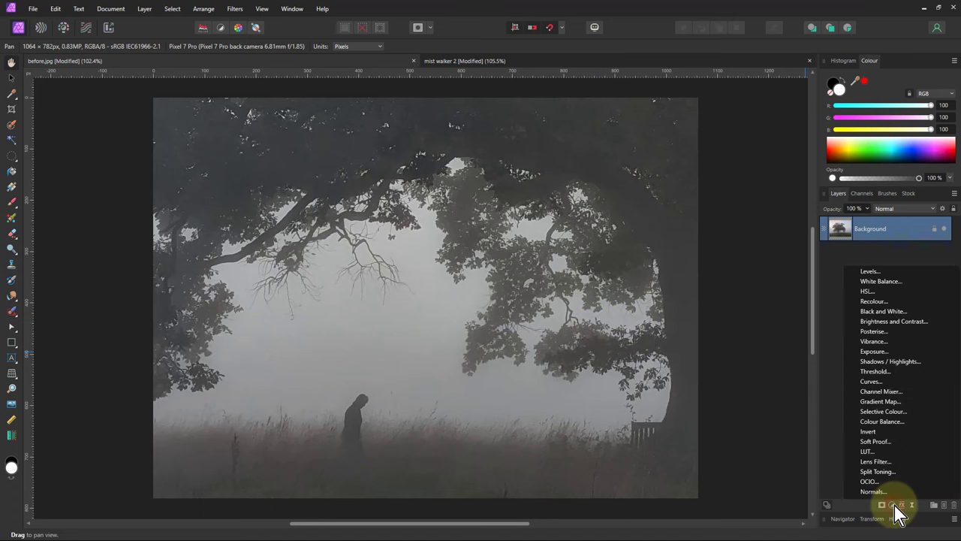
pyautogui.click(870, 272)
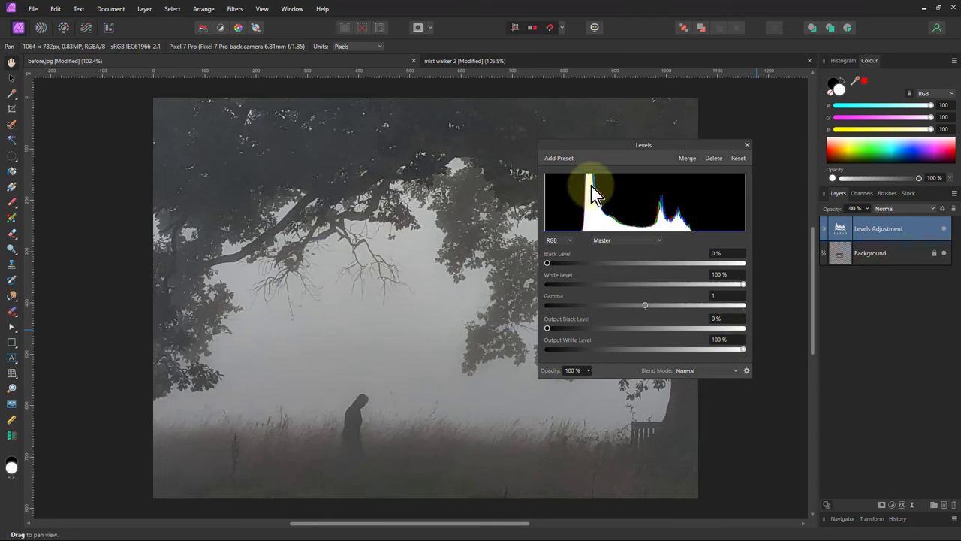
pyautogui.moveTo(550, 263); pyautogui.dragTo(584, 268)
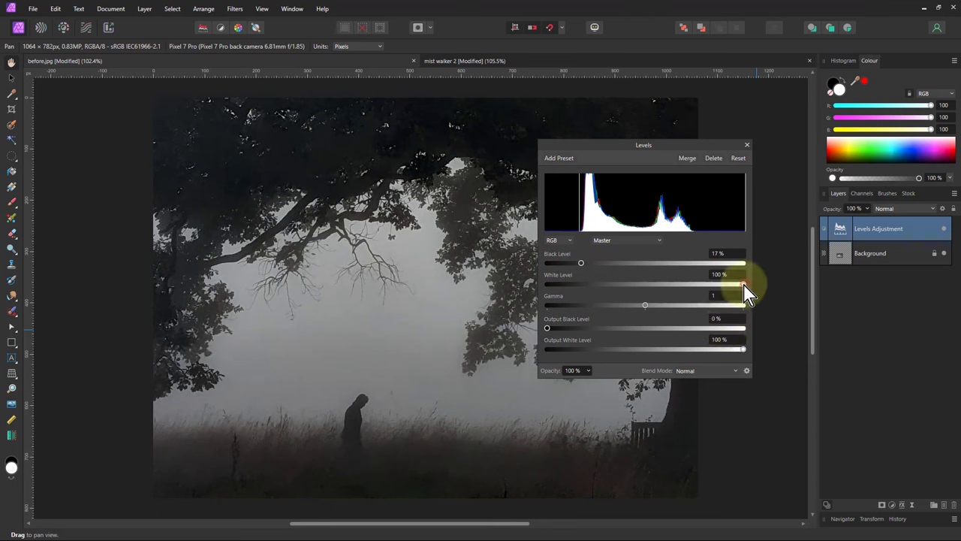
pyautogui.moveTo(743, 283); pyautogui.dragTo(697, 287)
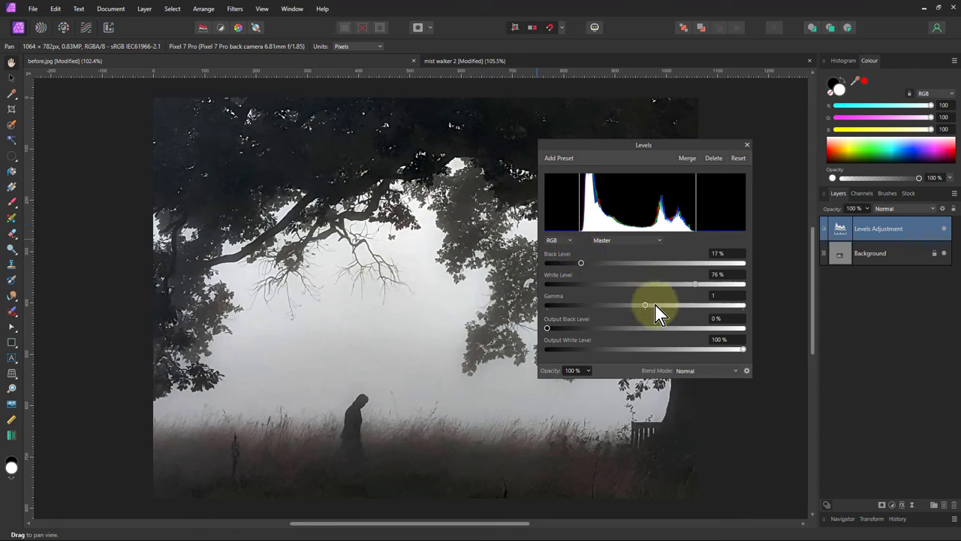
pyautogui.moveTo(646, 306)
pyautogui.mouseDown()
pyautogui.moveTo(656, 308)
pyautogui.moveTo(636, 306)
pyautogui.mouseUp()
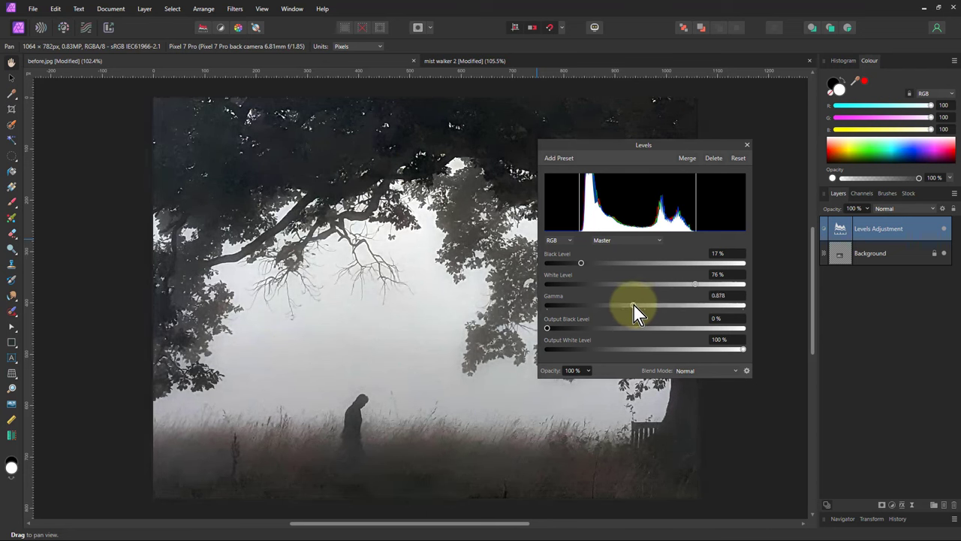
pyautogui.click(555, 242)
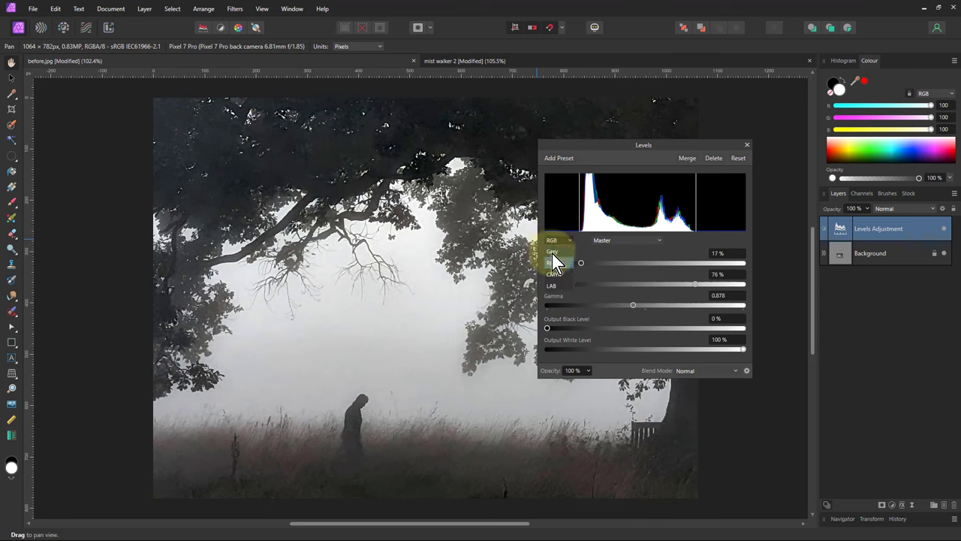
# - Switch Levels to the Grey model with black 17%, white 76%, gamma 1.031, then close it
pyautogui.click(552, 252)
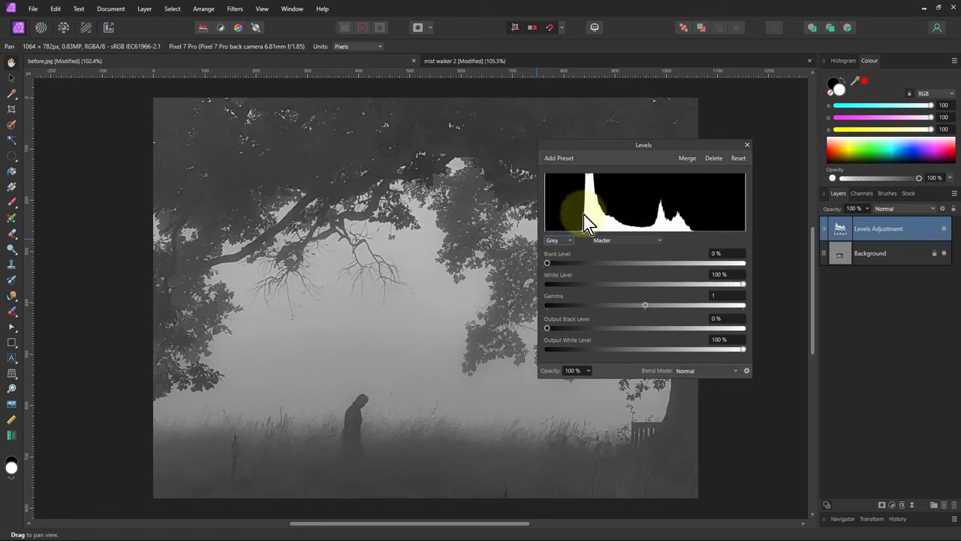
pyautogui.moveTo(547, 263); pyautogui.dragTo(581, 263)
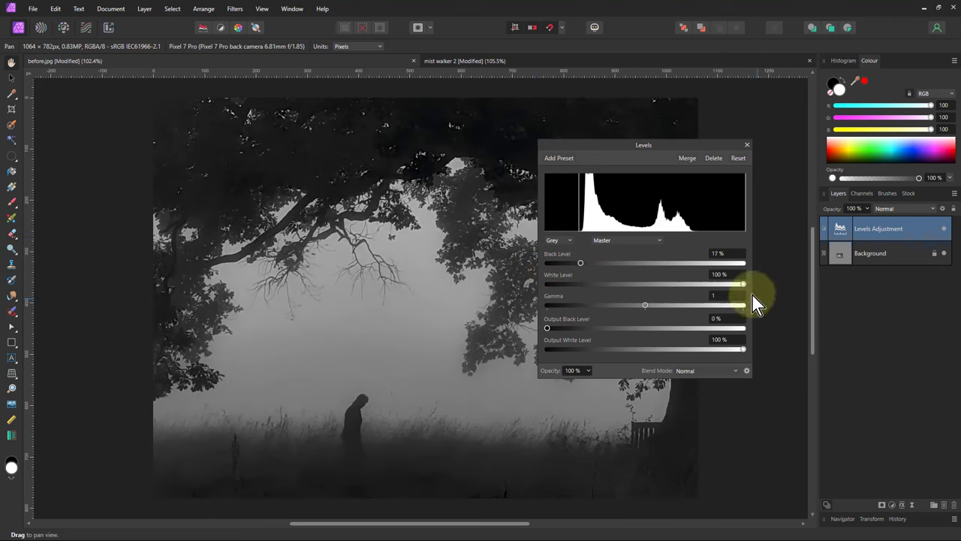
pyautogui.moveTo(744, 285); pyautogui.dragTo(696, 284)
pyautogui.moveTo(645, 307)
pyautogui.mouseDown()
pyautogui.moveTo(655, 307)
pyautogui.moveTo(635, 308)
pyautogui.moveTo(651, 307)
pyautogui.mouseUp()
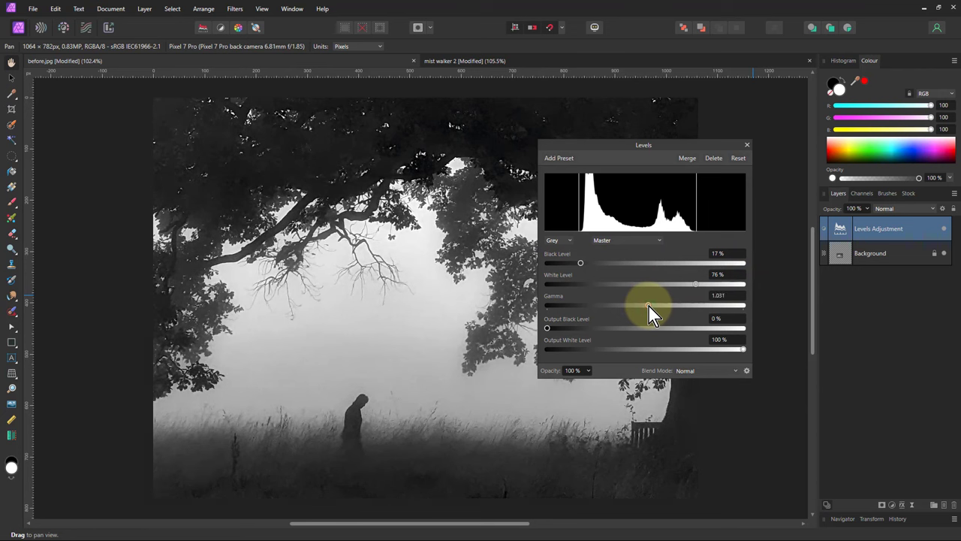
pyautogui.click(747, 145)
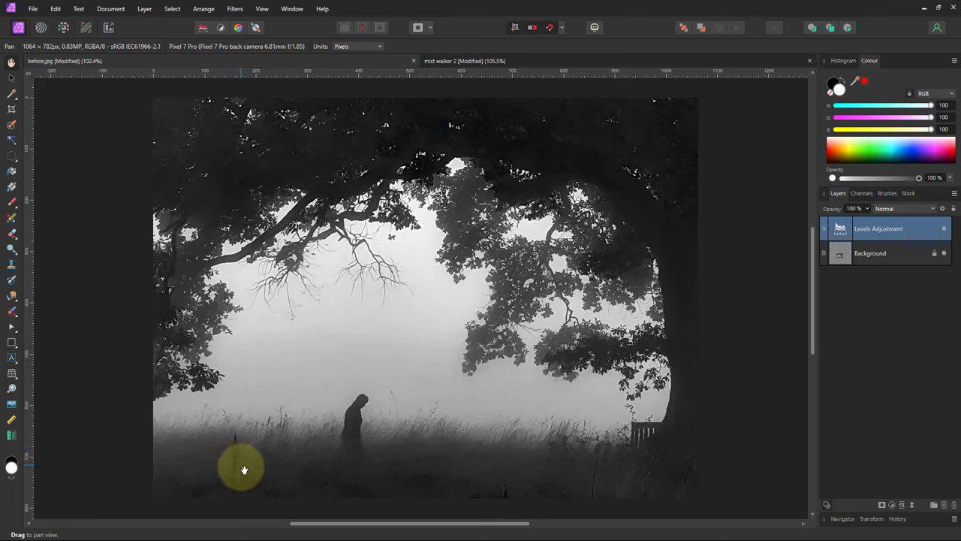
# - Zoom in on the walker and the tall grass around them
pyautogui.scroll(5, 241, 478)
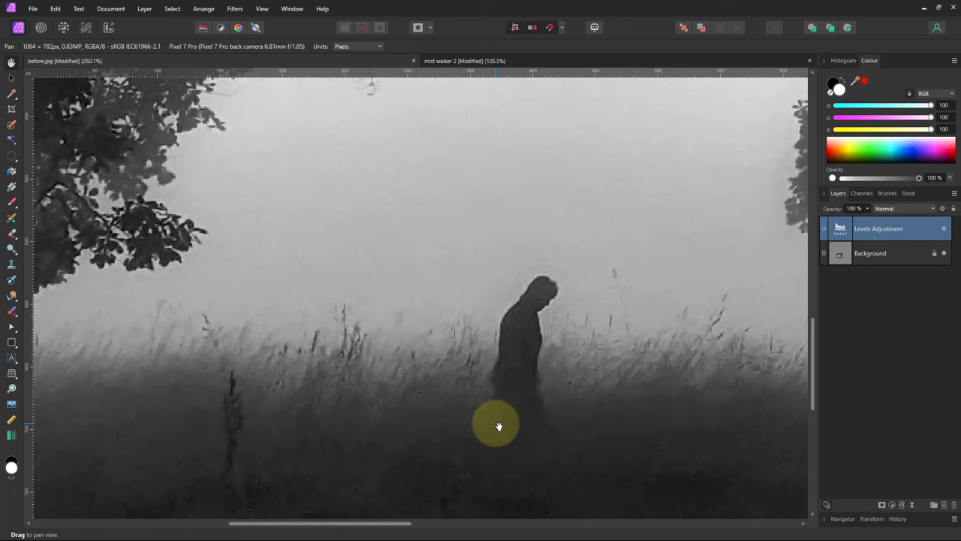
pyautogui.scroll(-1, 498, 426)
pyautogui.scroll(-1, 450, 378)
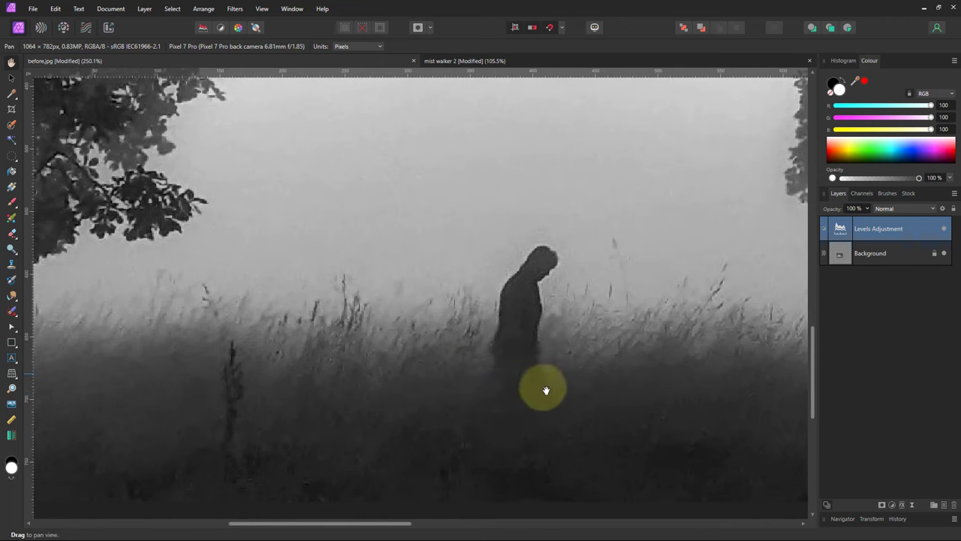
# - On a new Pixel layer below Levels, clone grass over the dark stalk left of the walker
pyautogui.click(944, 505)
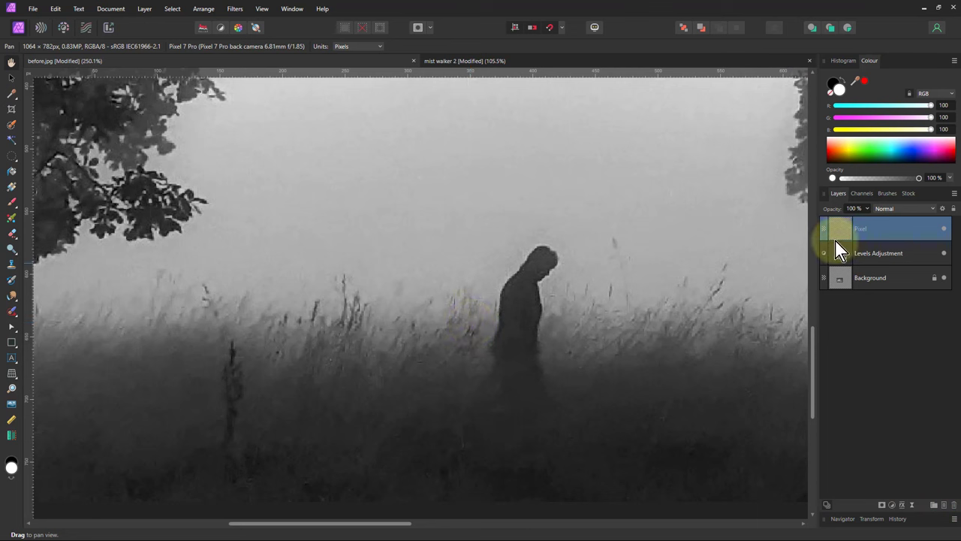
pyautogui.moveTo(839, 233); pyautogui.dragTo(838, 266)
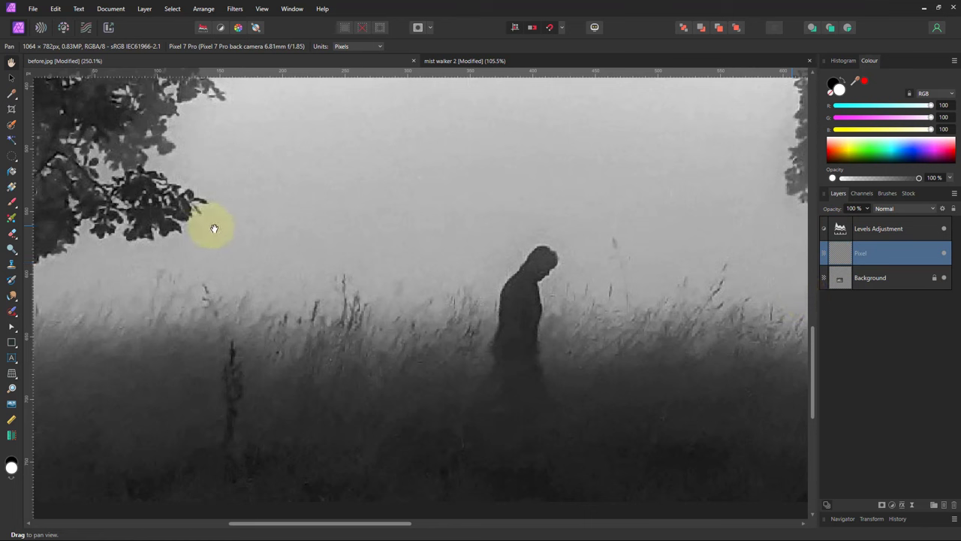
pyautogui.click(12, 265)
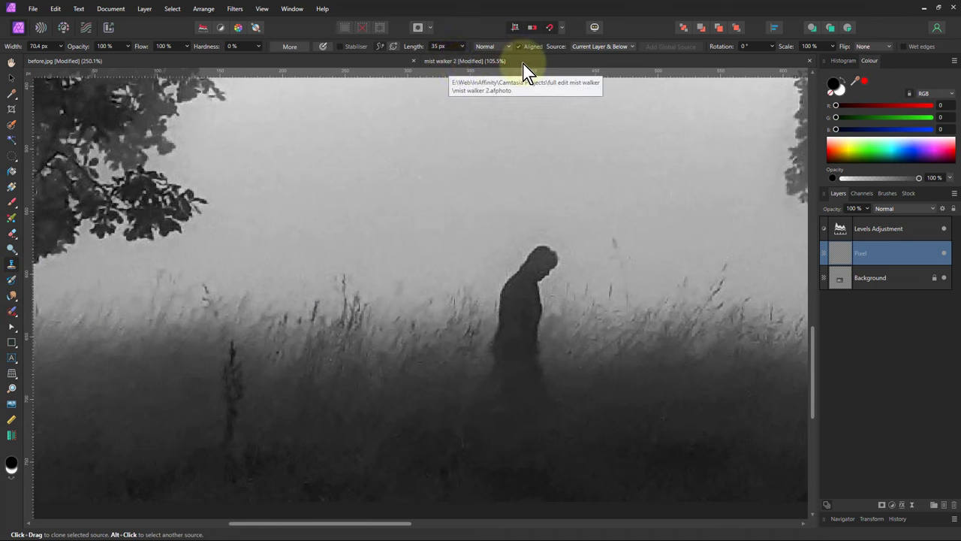
pyautogui.keyDown('alt'); pyautogui.click(448, 278); pyautogui.keyUp('alt')
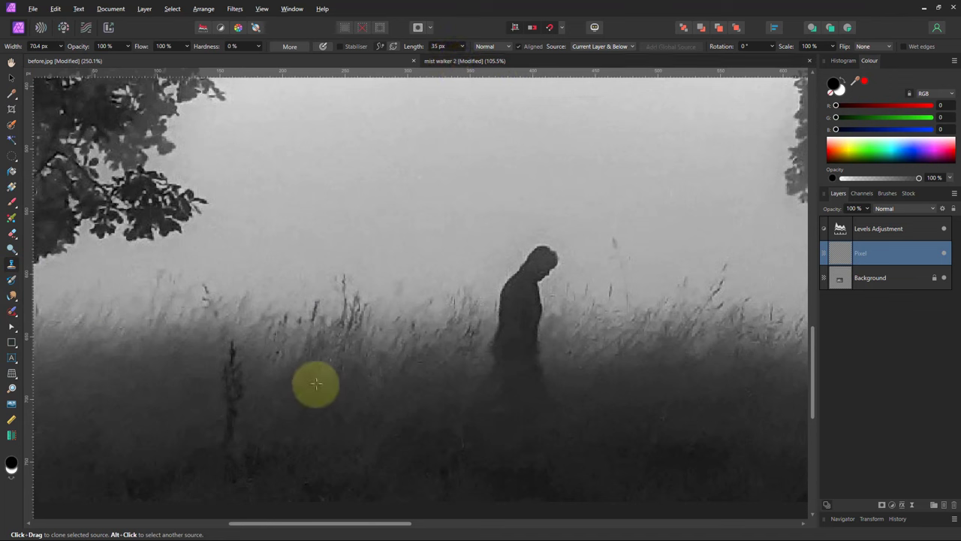
pyautogui.moveTo(238, 382)
pyautogui.mouseDown()
pyautogui.moveTo(236, 353)
pyautogui.moveTo(236, 408)
pyautogui.moveTo(227, 365)
pyautogui.moveTo(249, 395)
pyautogui.moveTo(223, 420)
pyautogui.moveTo(241, 422)
pyautogui.mouseUp()
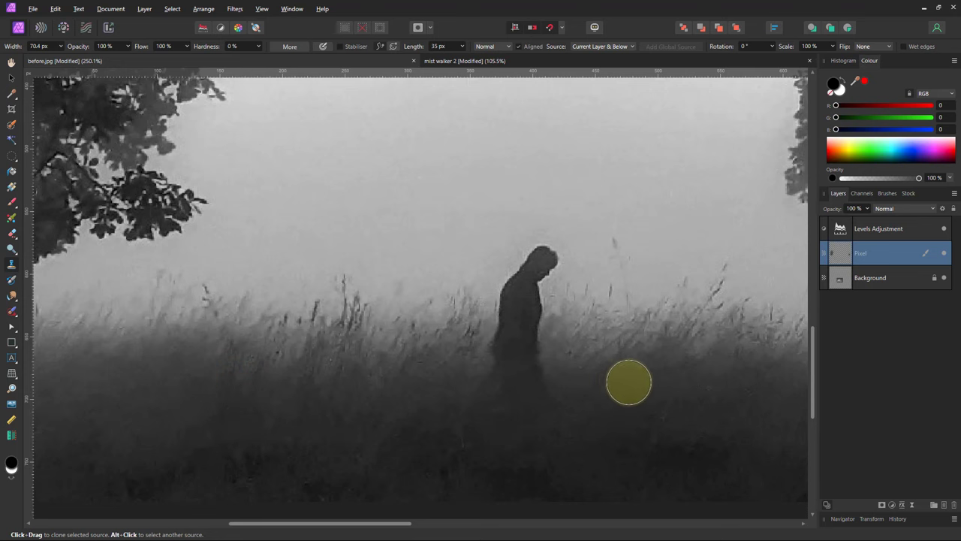
# - Fit the image in view and reopen the Levels settings (Grey, black 17%, white 76%, gamma 1.031)
pyautogui.scroll(3, 594, 336)
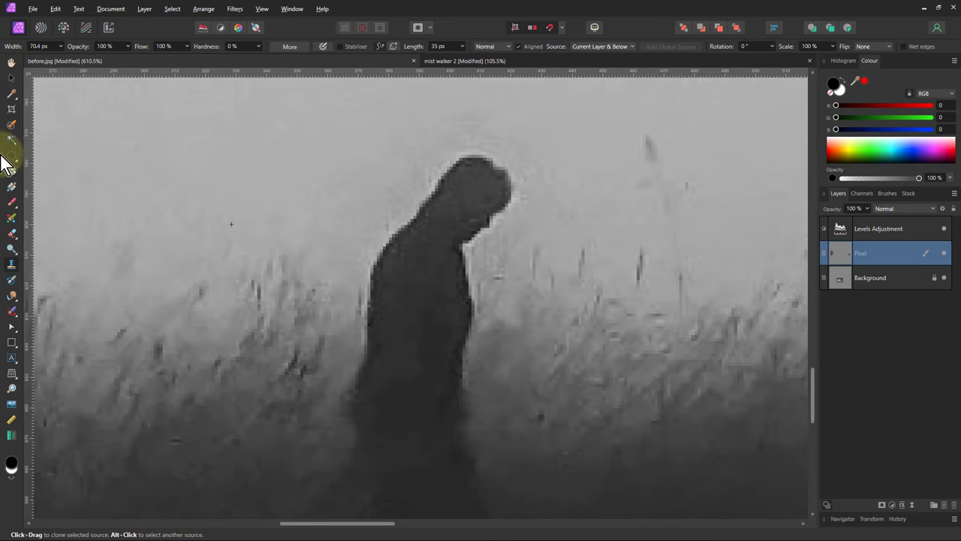
pyautogui.click(11, 80)
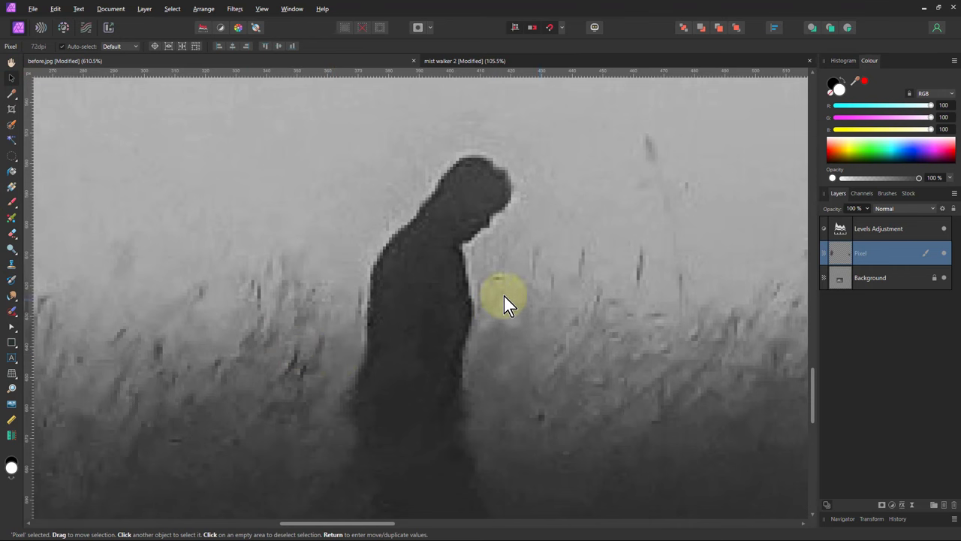
pyautogui.scroll(4, 491, 308)
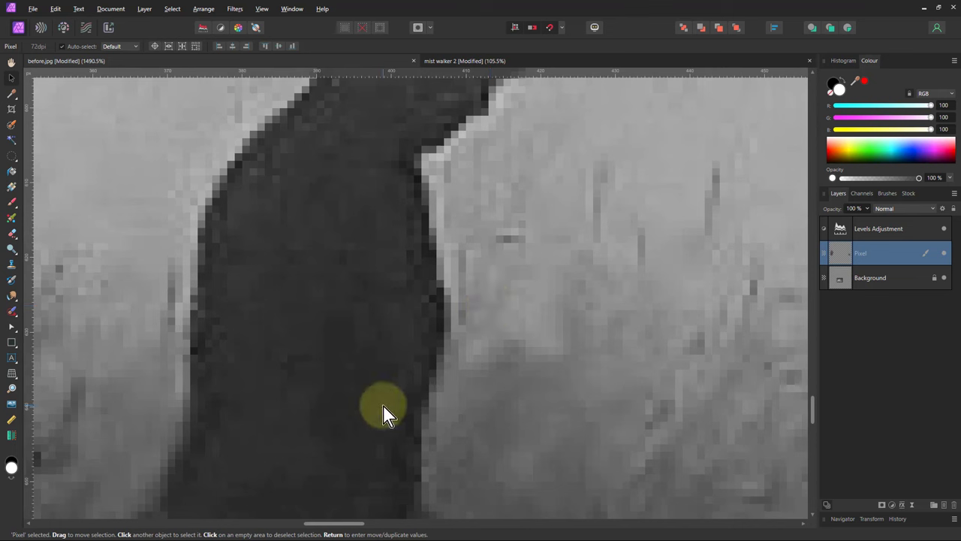
pyautogui.hotkey('ctrl', '0')
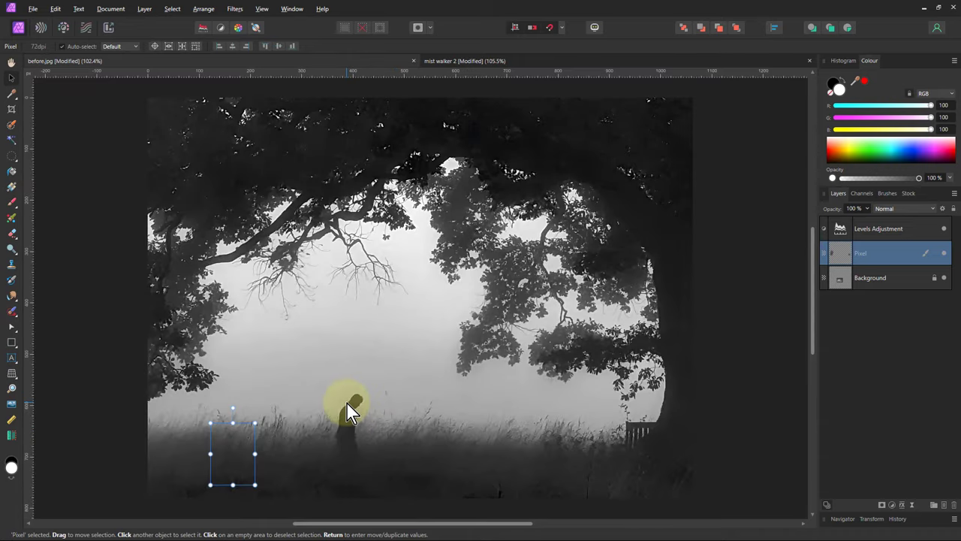
pyautogui.click(11, 62)
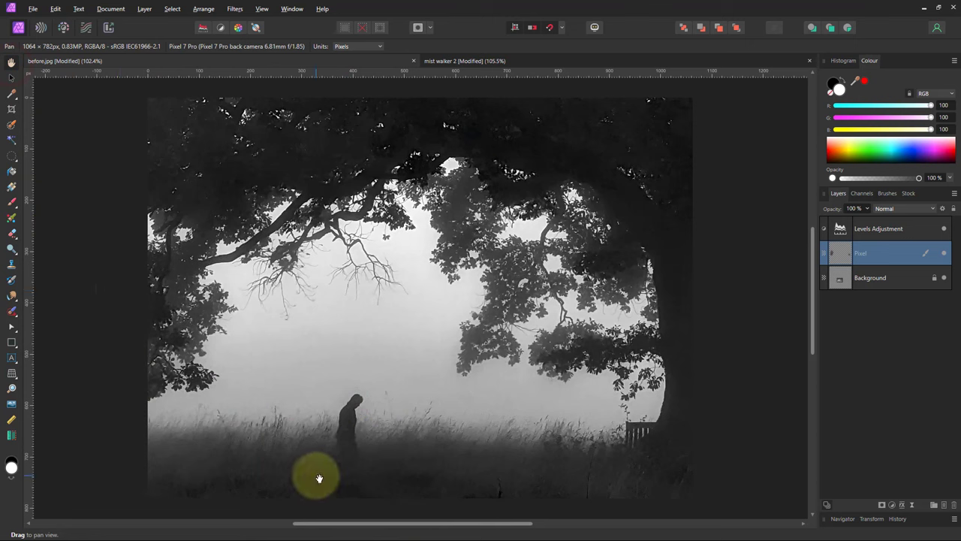
pyautogui.doubleClick(841, 229)
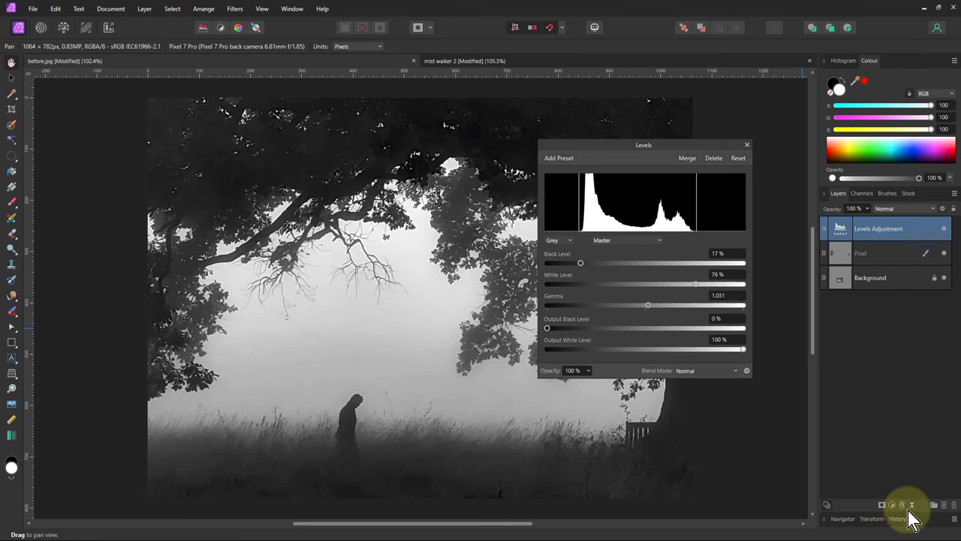
# - Add a live Gaussian Blur with a 0.2 px radius over the whole image
pyautogui.click(913, 506)
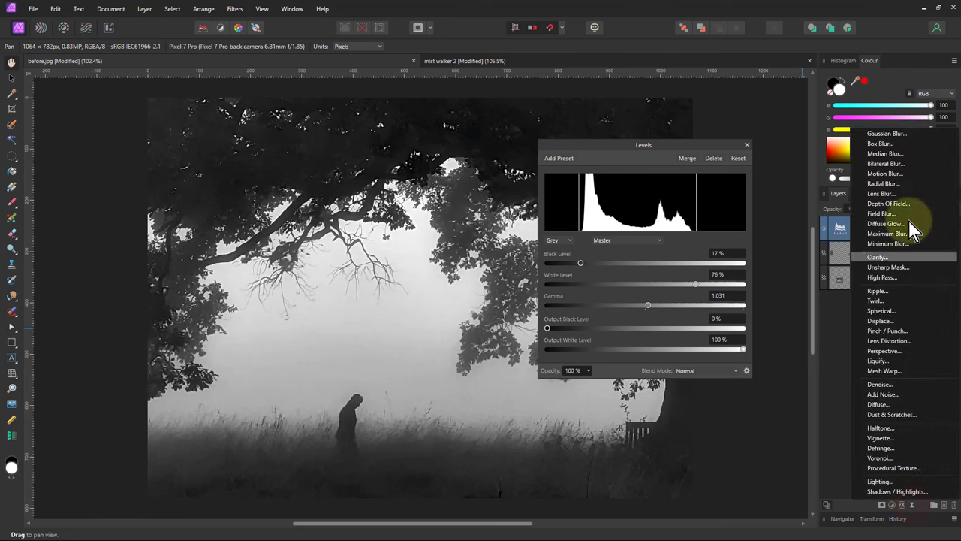
pyautogui.click(893, 136)
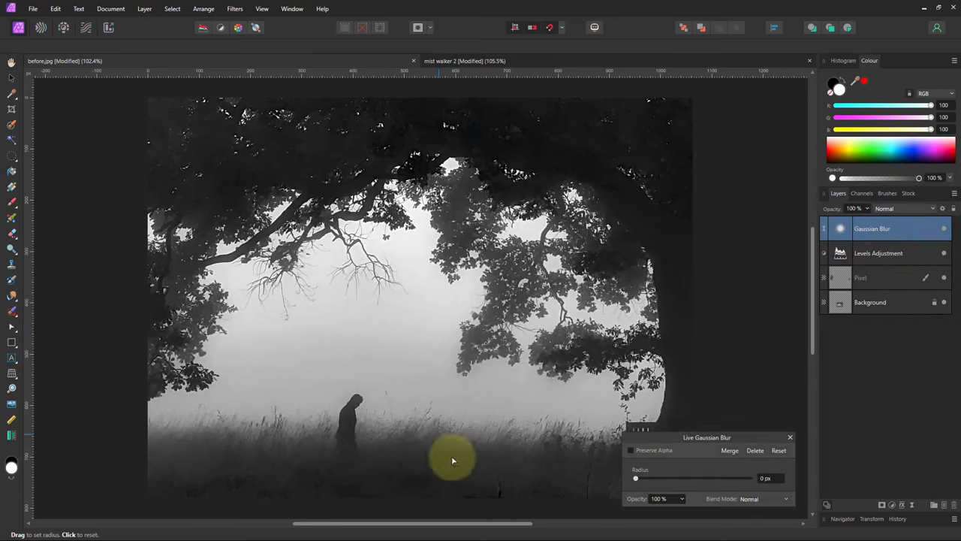
pyautogui.scroll(10, 352, 416)
pyautogui.scroll(2, 369, 387)
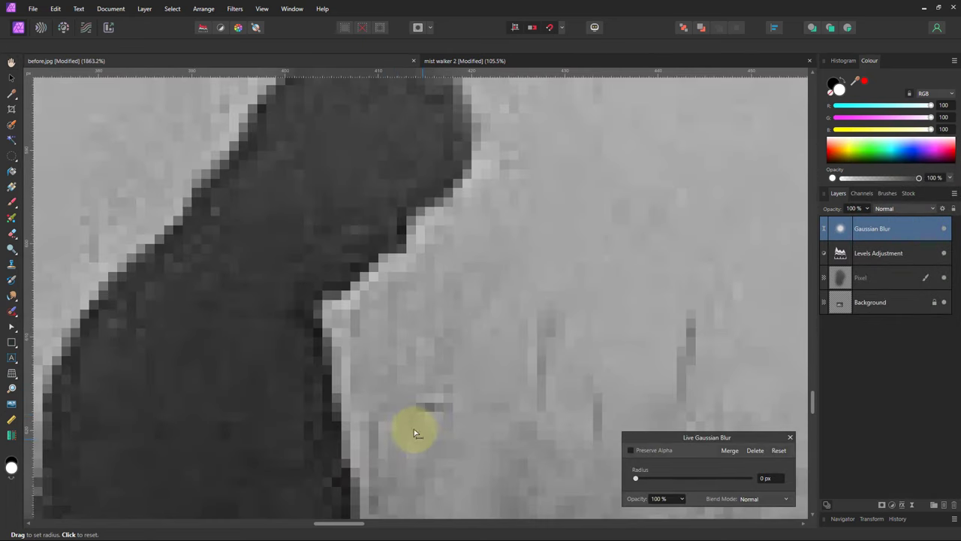
pyautogui.scroll(-3, 381, 390)
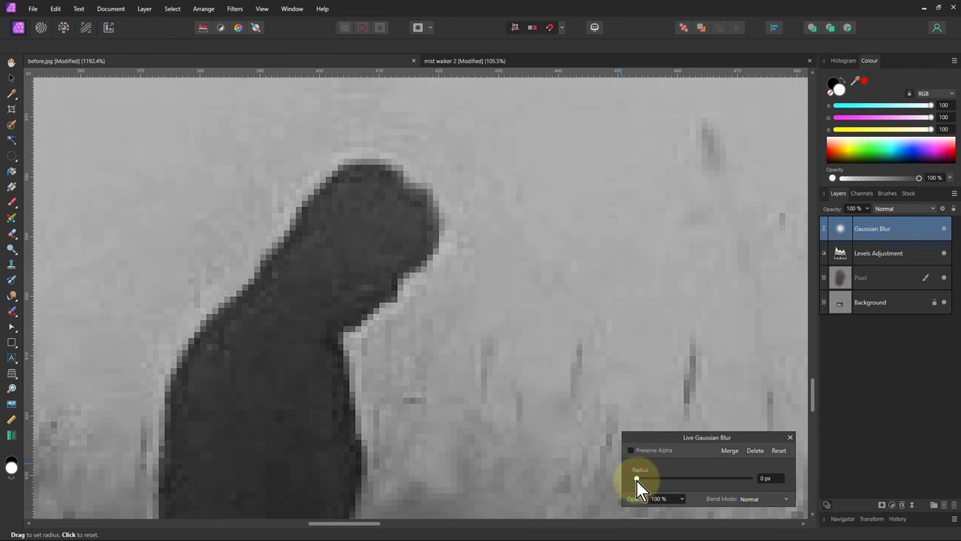
pyautogui.moveTo(636, 481); pyautogui.dragTo(639, 482)
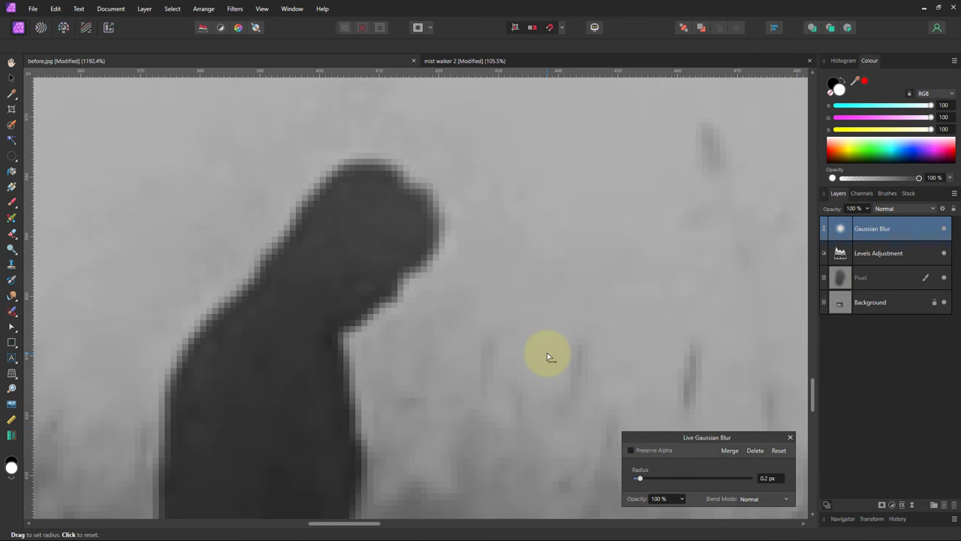
pyautogui.hotkey('ctrl', '0')
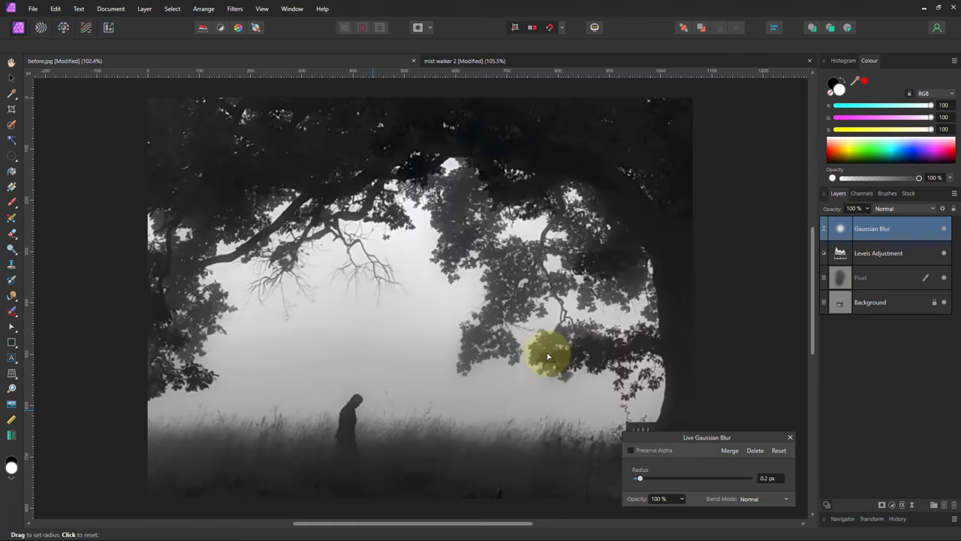
# - Add a live Unsharp Mask filter and move its settings panel off the figure
pyautogui.click(911, 506)
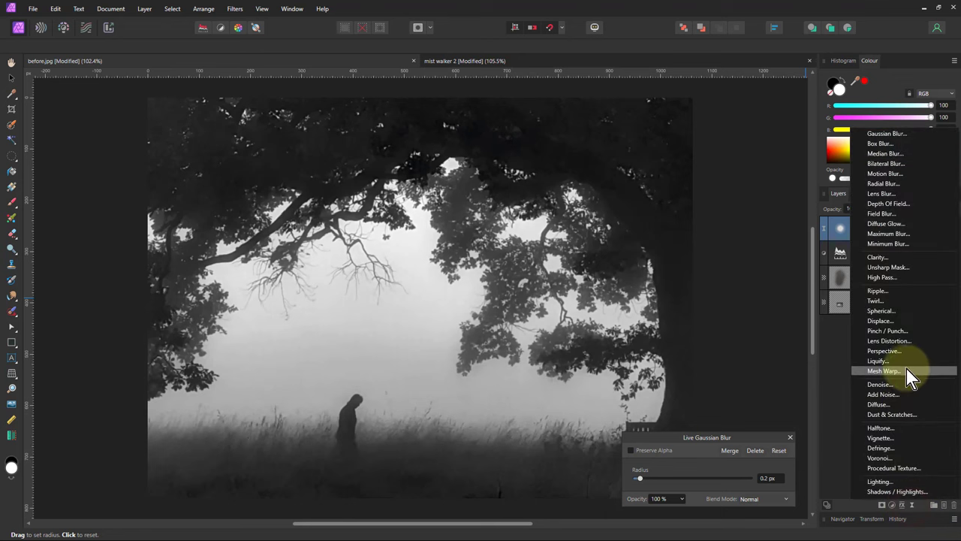
pyautogui.click(890, 267)
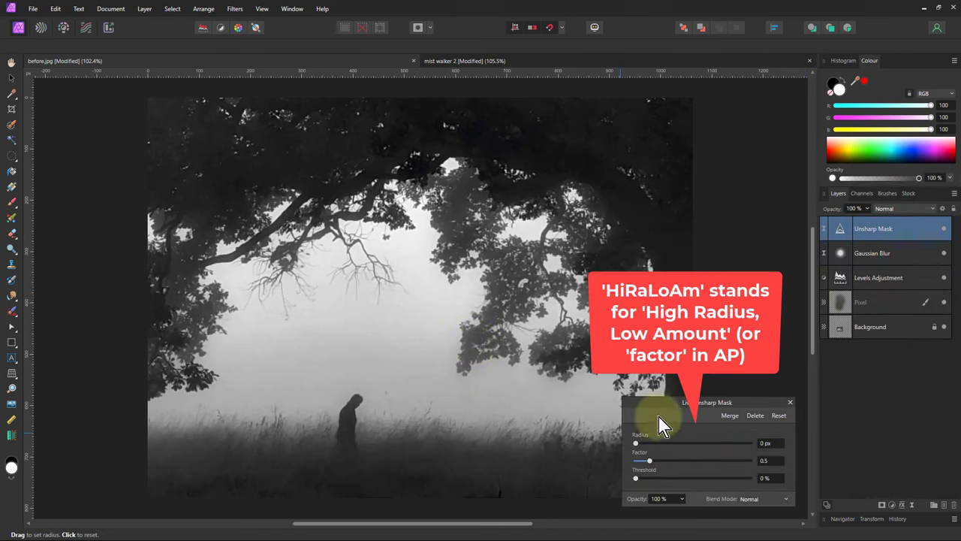
pyautogui.moveTo(650, 405); pyautogui.dragTo(374, 378)
pyautogui.scroll(6, 353, 402)
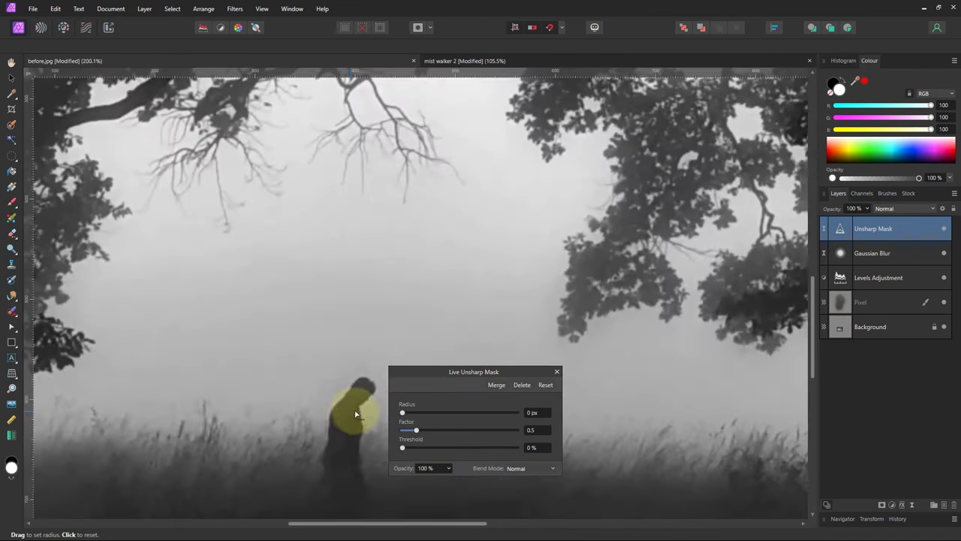
pyautogui.scroll(2, 362, 419)
pyautogui.moveTo(417, 381); pyautogui.dragTo(452, 406)
pyautogui.scroll(2, 357, 417)
pyautogui.scroll(1, 358, 417)
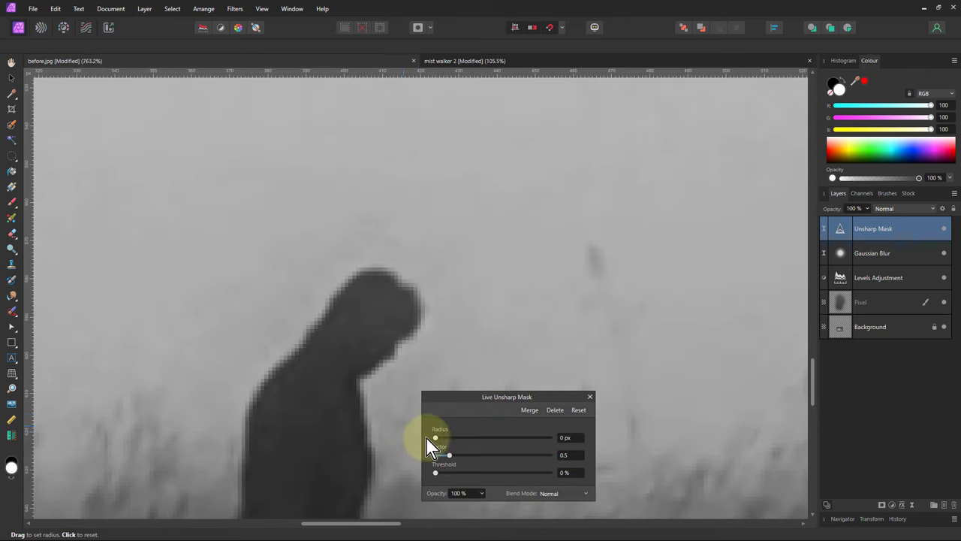
# - Set the Unsharp Mask radius to 200 px with factor 0.5
pyautogui.moveTo(436, 438); pyautogui.dragTo(469, 437)
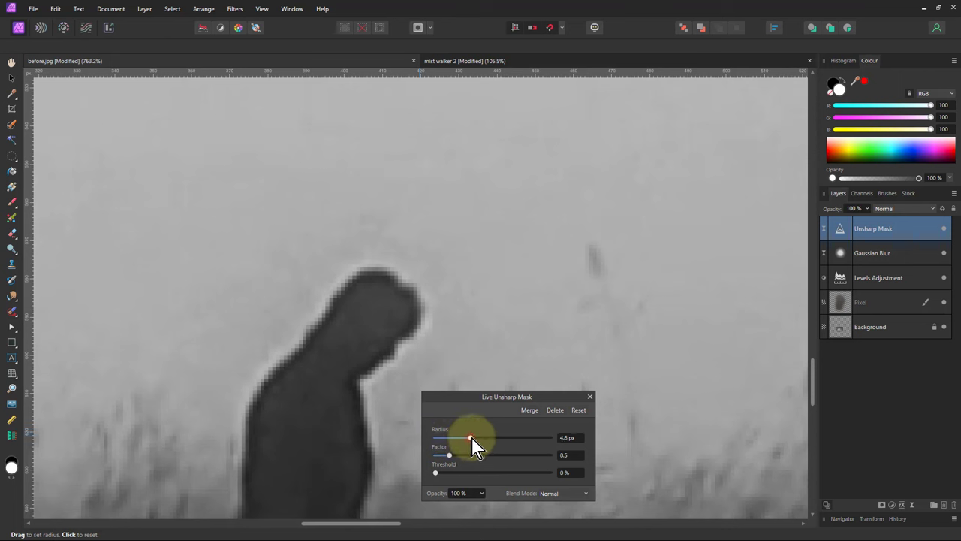
pyautogui.moveTo(471, 440); pyautogui.dragTo(552, 439)
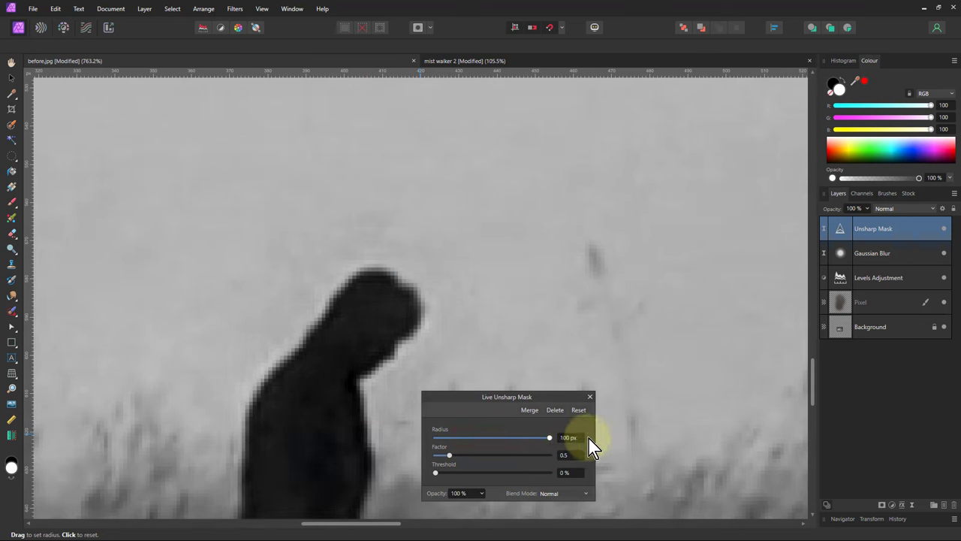
pyautogui.click(570, 438)
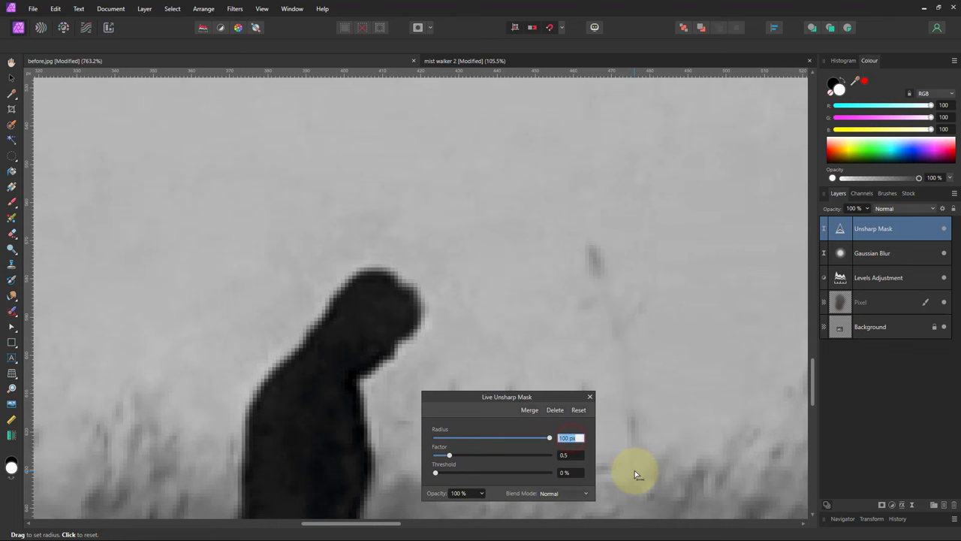
pyautogui.write('200')
pyautogui.press('Return')
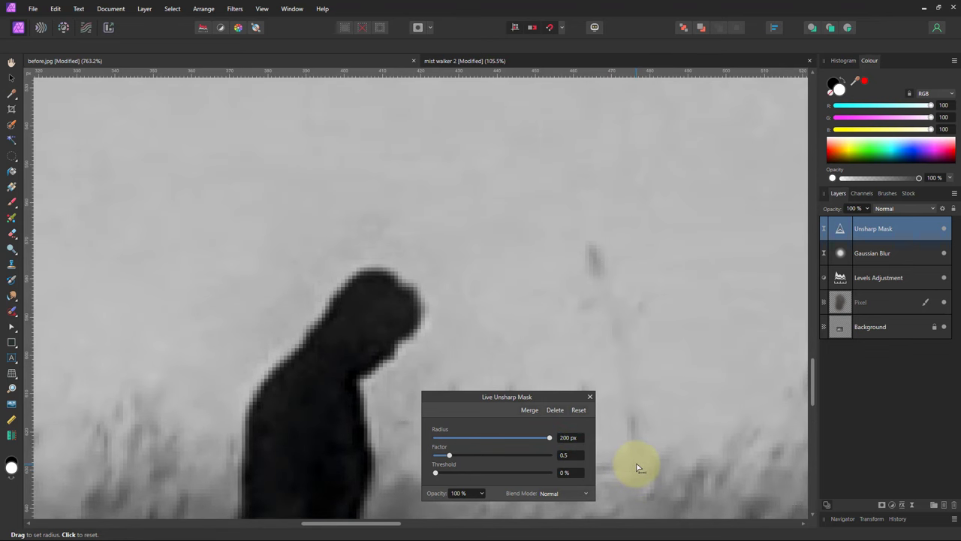
pyautogui.hotkey('ctrl', '0')
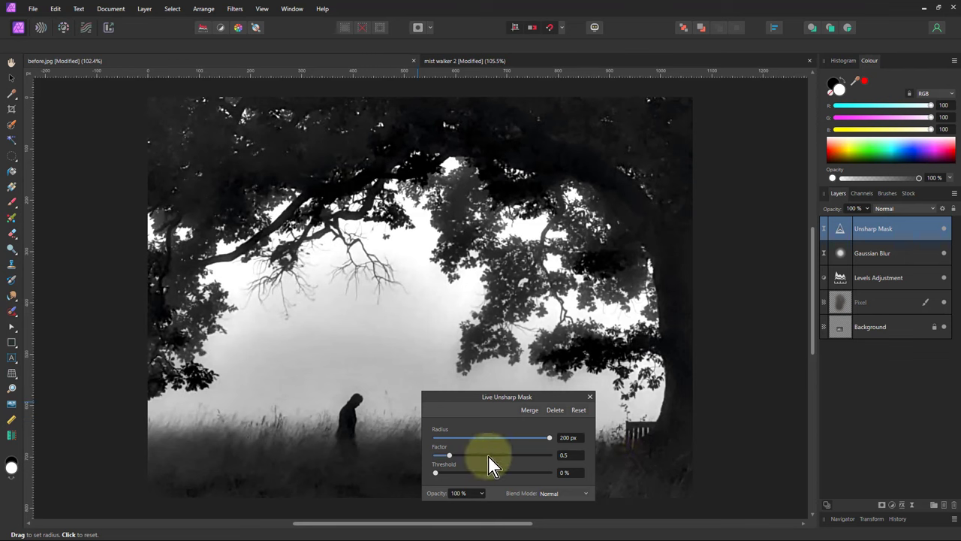
# - Raise the Live Unsharp Mask factor to 0.748 and close its settings
pyautogui.moveTo(450, 455)
pyautogui.mouseDown()
pyautogui.moveTo(472, 456)
pyautogui.moveTo(456, 460)
pyautogui.mouseUp()
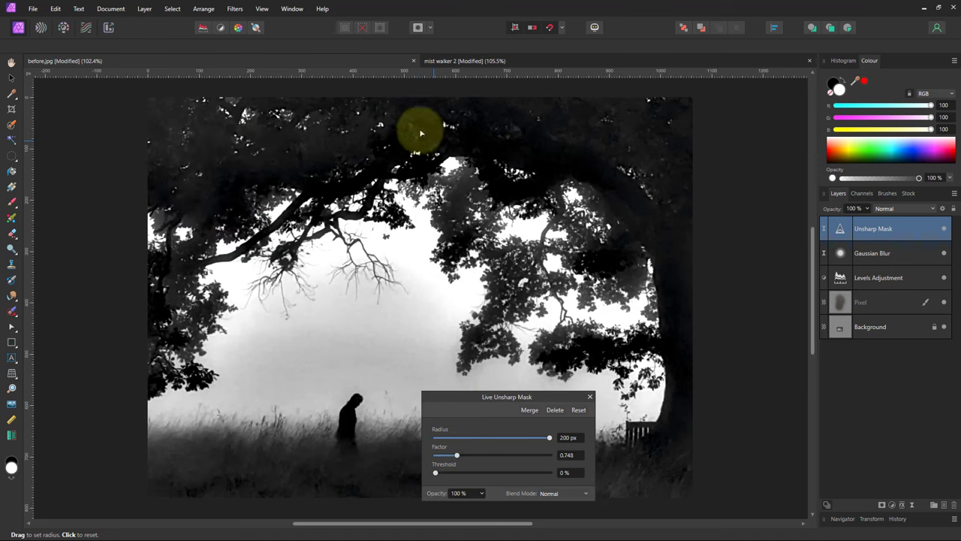
pyautogui.click(591, 397)
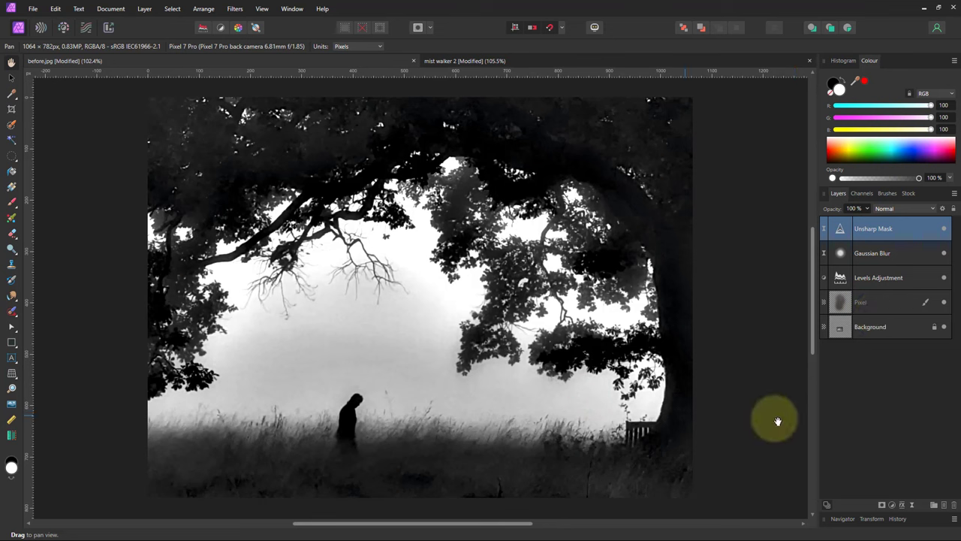
pyautogui.click(844, 276)
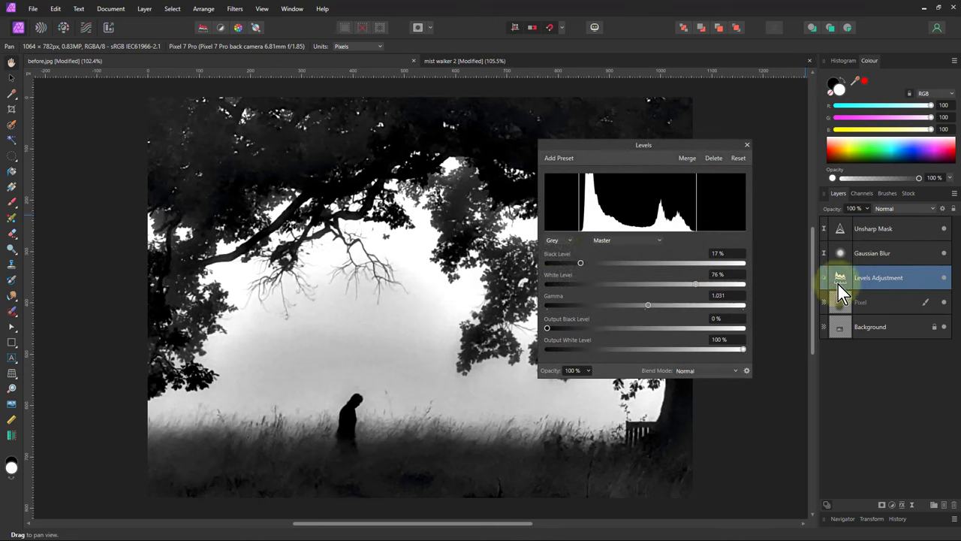
pyautogui.moveTo(840, 281); pyautogui.dragTo(819, 235)
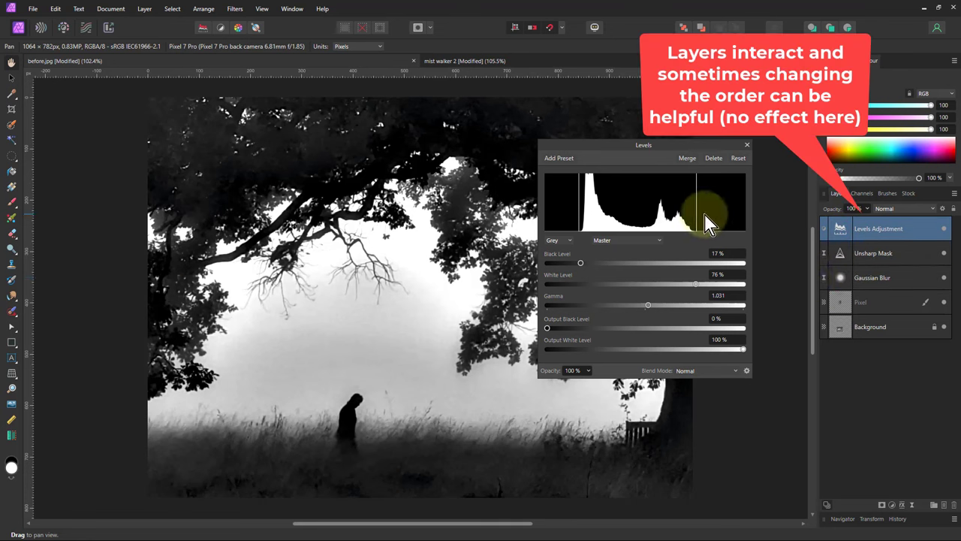
pyautogui.click(747, 145)
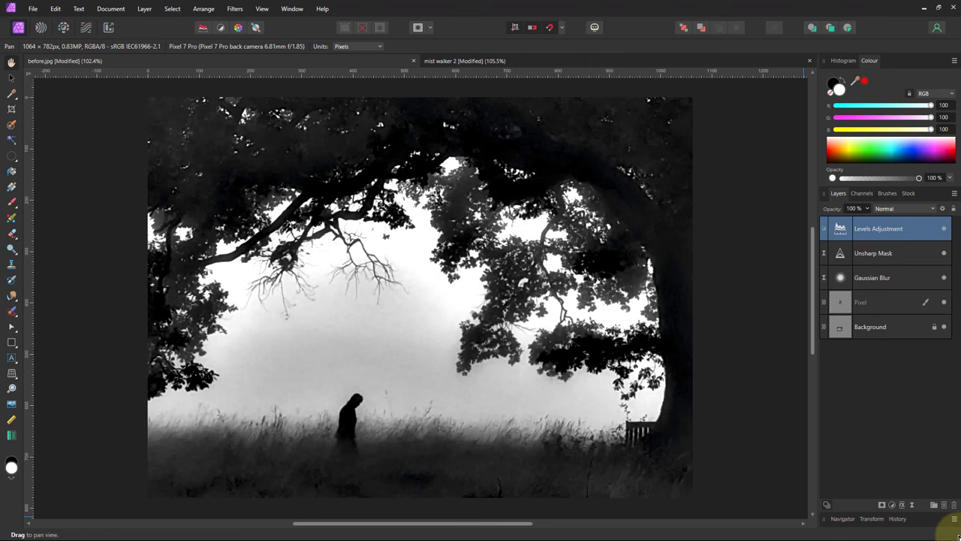
pyautogui.click(838, 230)
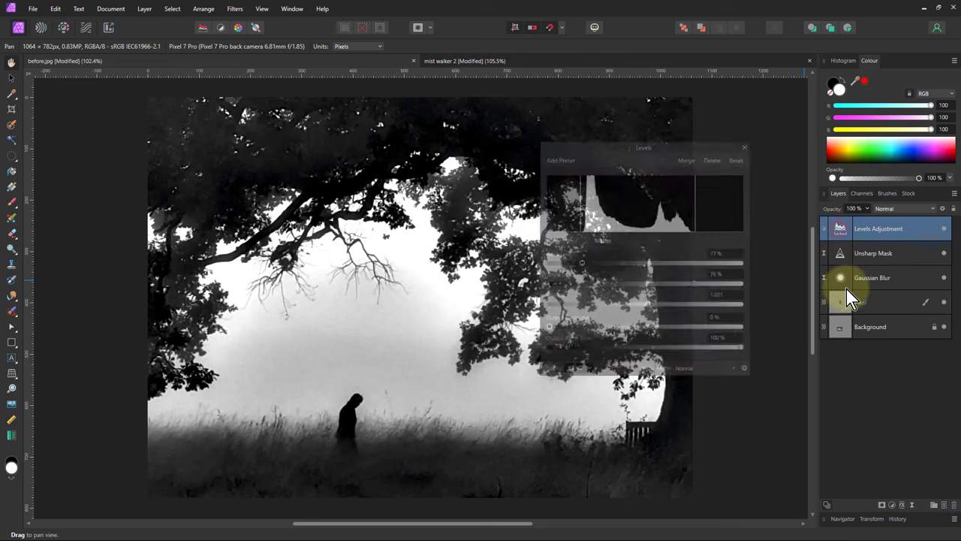
pyautogui.click(747, 146)
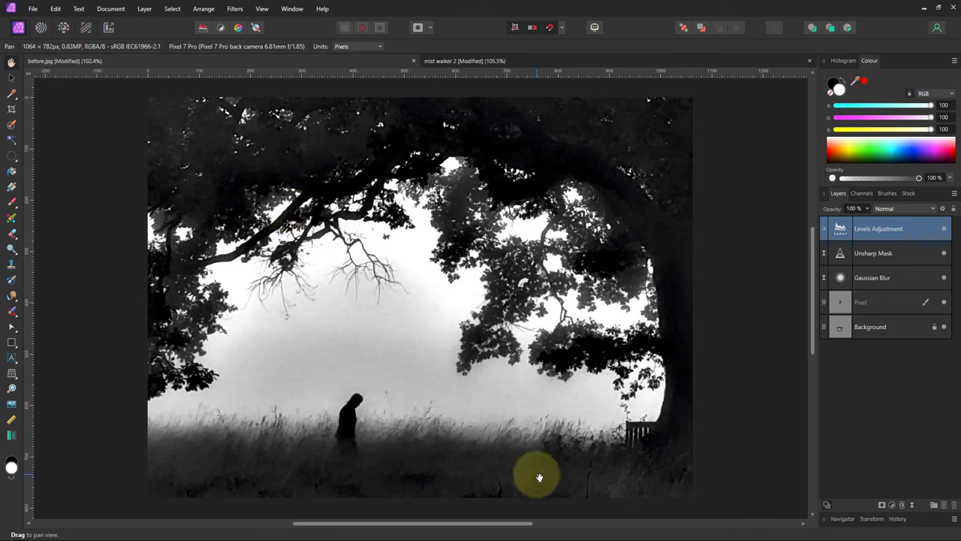
# - Add a Gradient Map adjustment and remove its middle green stop, leaving a red-to-blue gradient
pyautogui.click(893, 504)
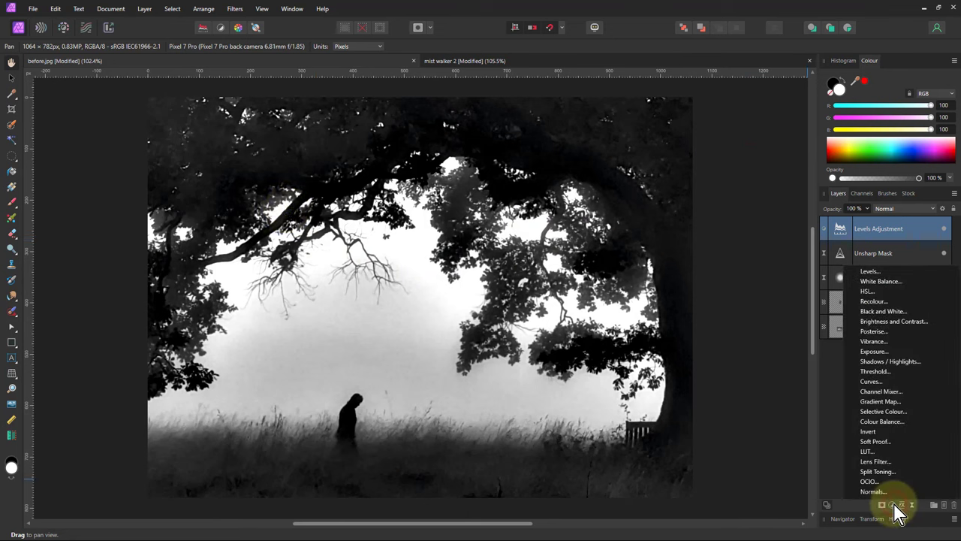
pyautogui.click(874, 401)
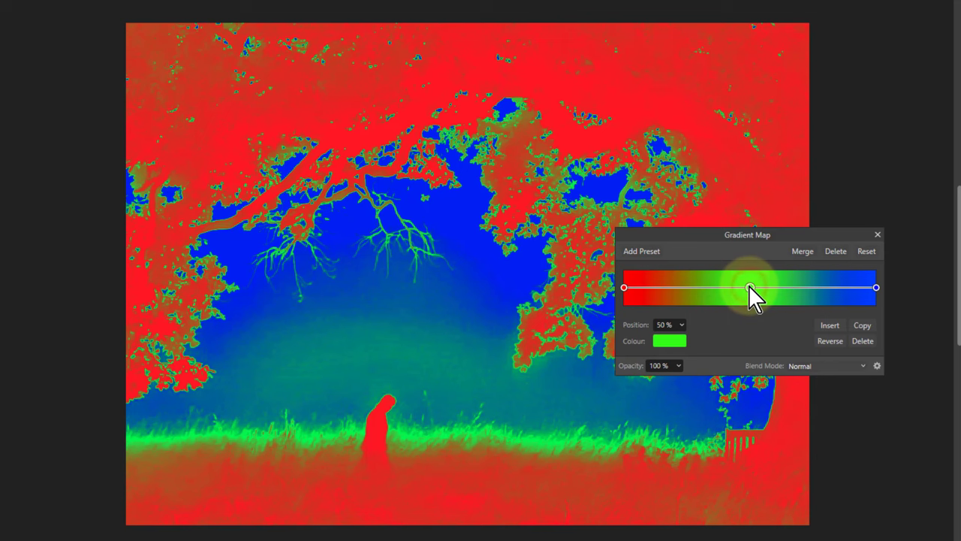
pyautogui.moveTo(751, 289); pyautogui.dragTo(750, 331)
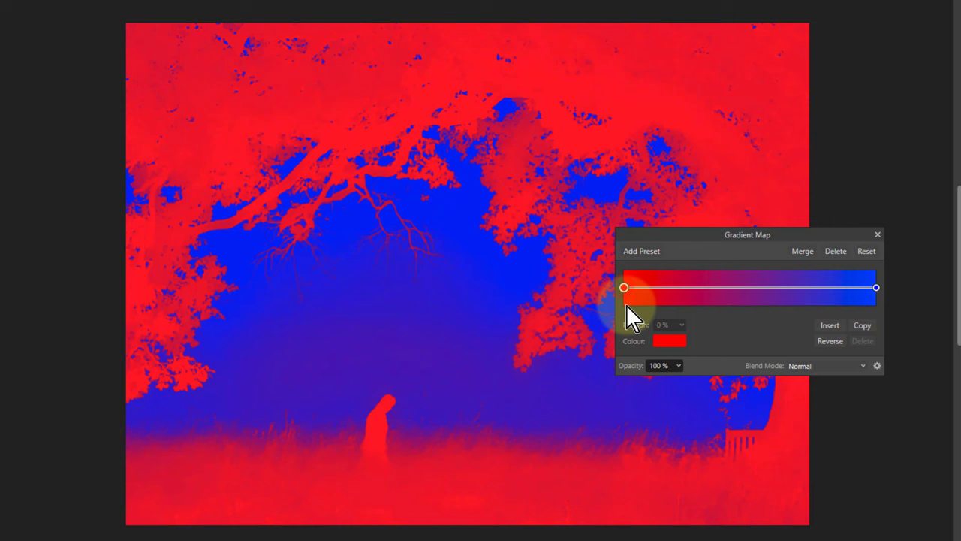
# - Make the gradient's left stop black and its right stop white
pyautogui.click(669, 342)
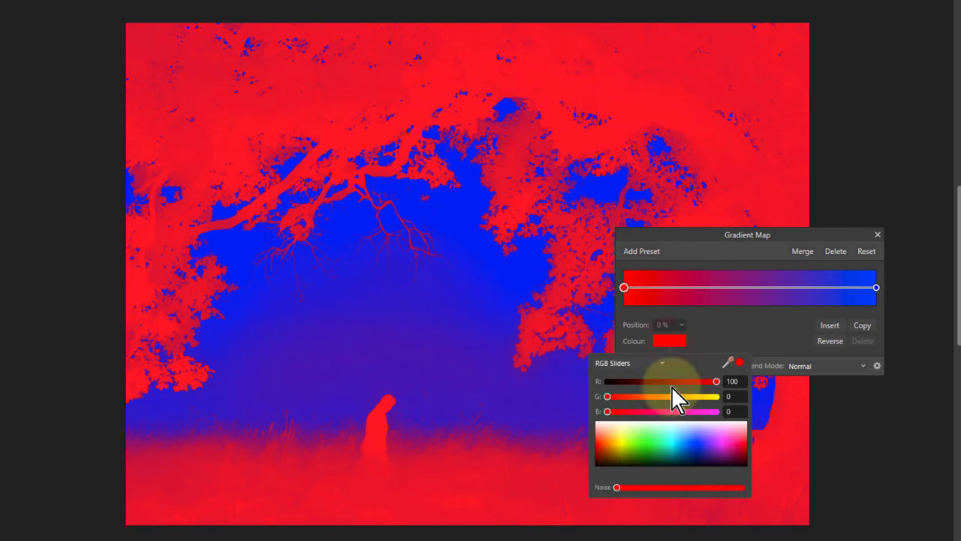
pyautogui.moveTo(679, 445); pyautogui.dragTo(680, 485)
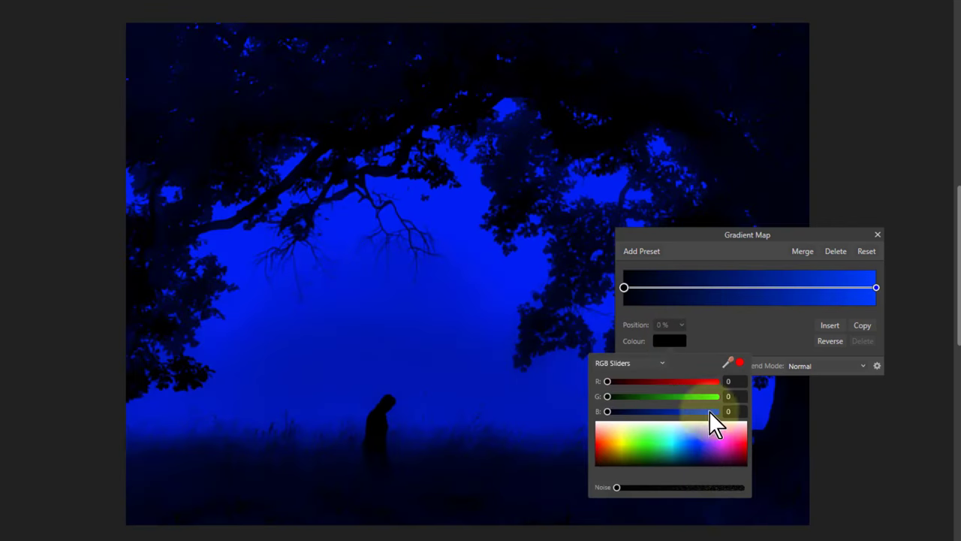
pyautogui.click(875, 287)
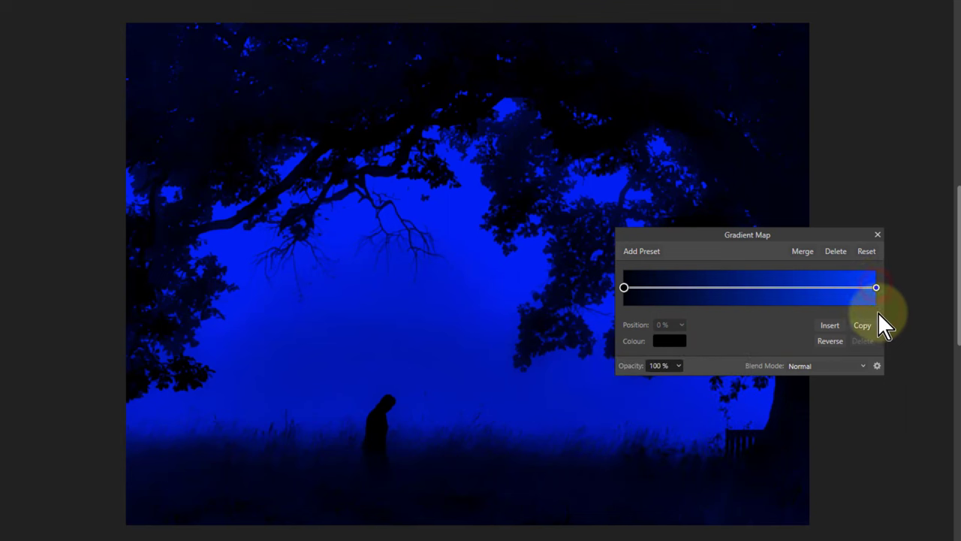
pyautogui.click(669, 341)
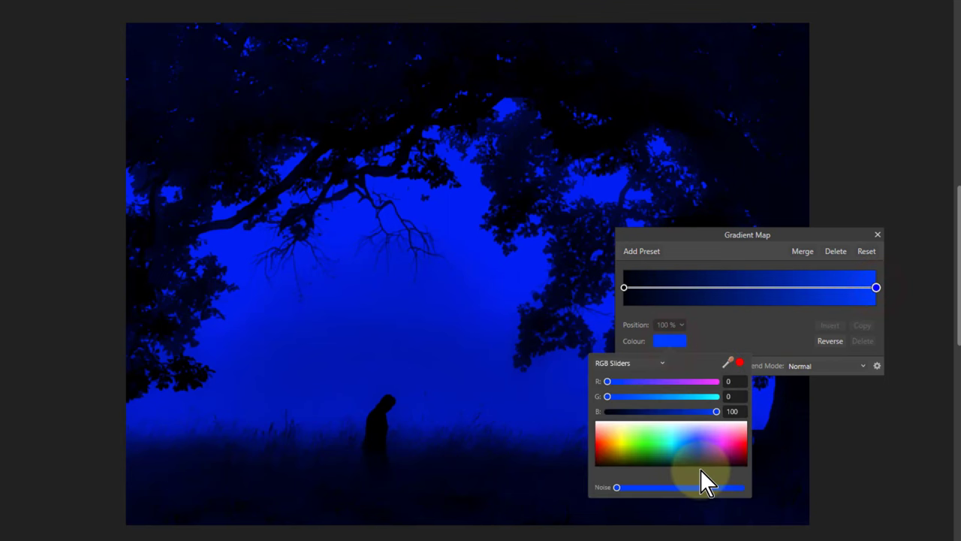
pyautogui.moveTo(687, 444); pyautogui.dragTo(686, 388)
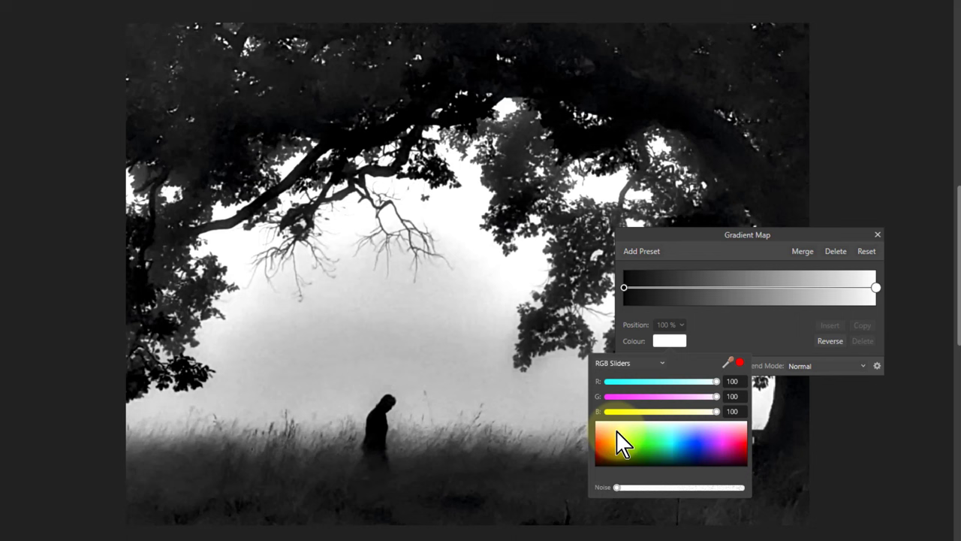
pyautogui.click(821, 343)
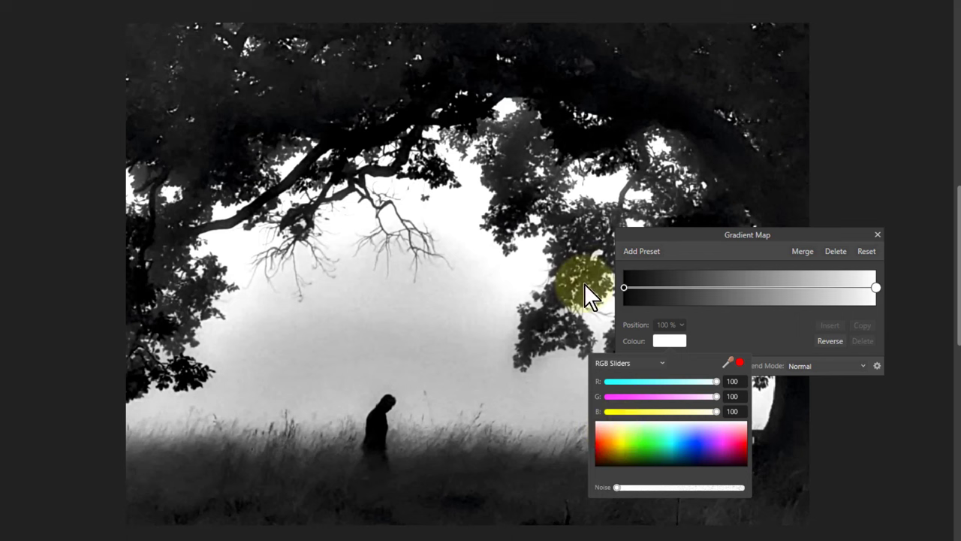
pyautogui.click(876, 287)
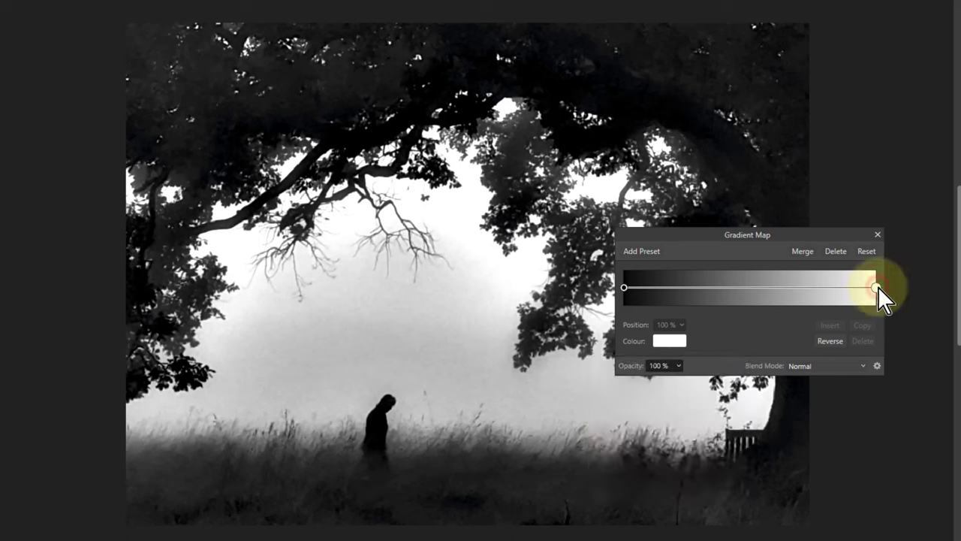
# - Tint the white end stop a warm peach, about R 100, G 80, B 61
pyautogui.click(660, 342)
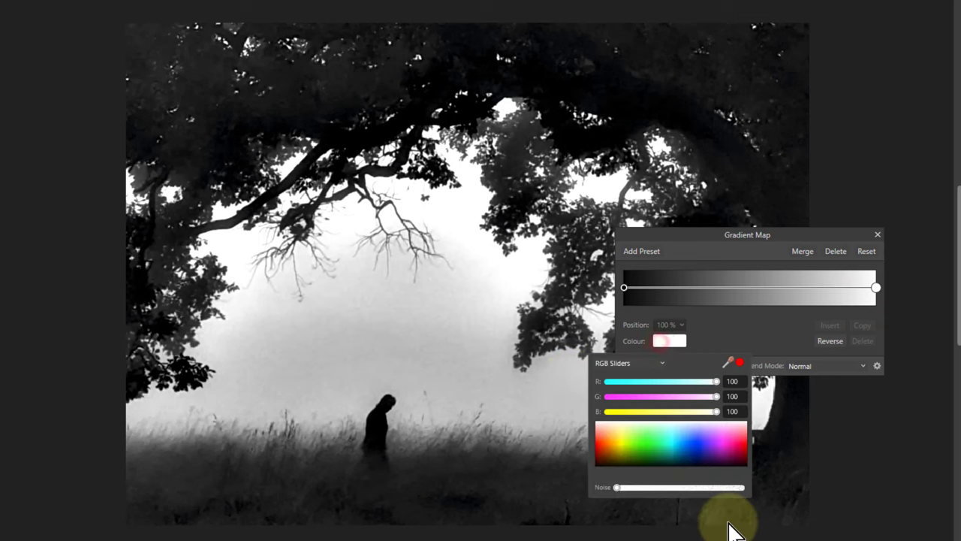
pyautogui.click(612, 434)
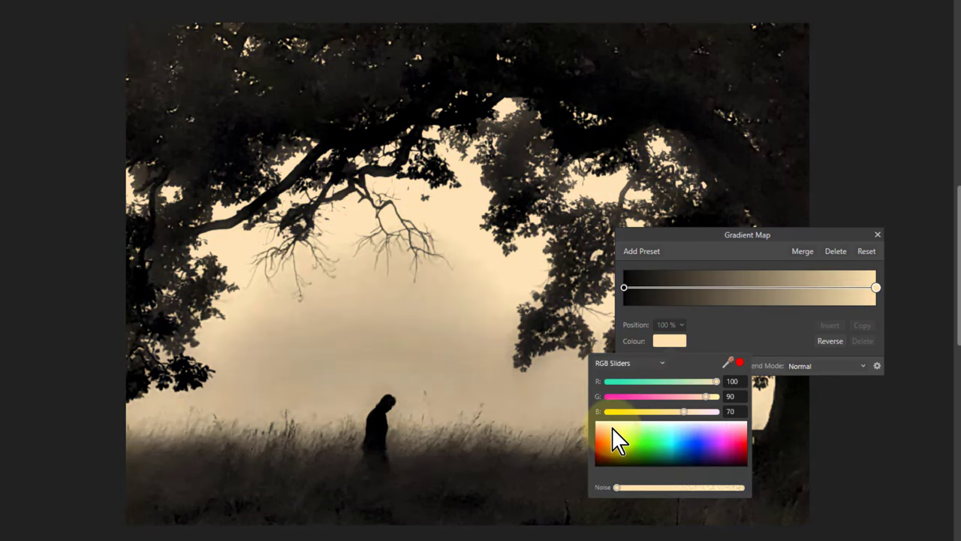
pyautogui.moveTo(612, 430); pyautogui.dragTo(613, 432)
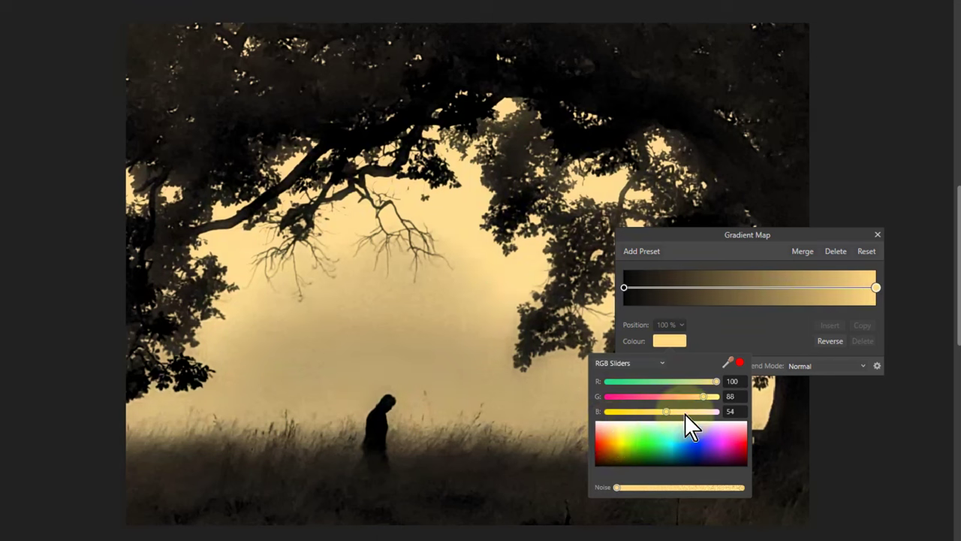
pyautogui.moveTo(671, 417); pyautogui.dragTo(686, 416)
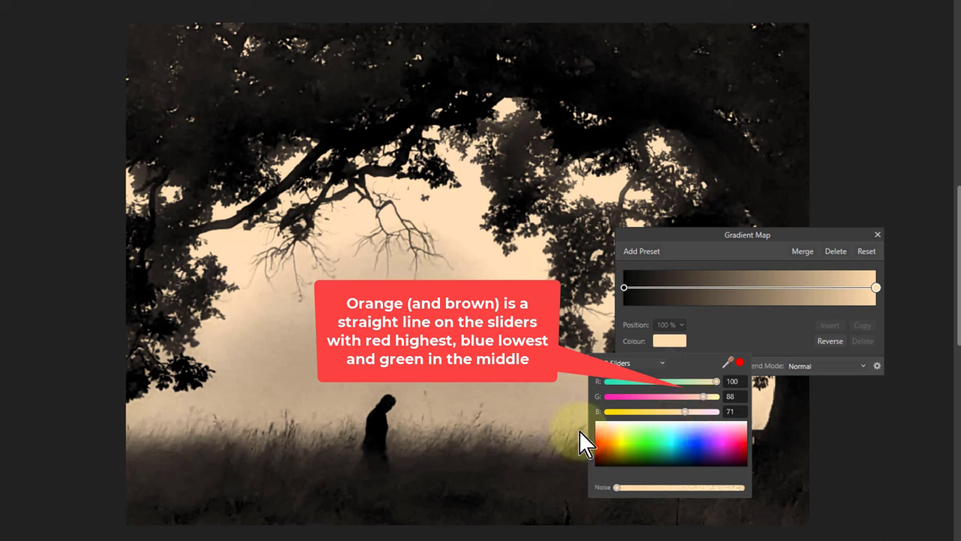
pyautogui.moveTo(685, 412)
pyautogui.mouseDown()
pyautogui.moveTo(673, 413)
pyautogui.moveTo(695, 397)
pyautogui.mouseUp()
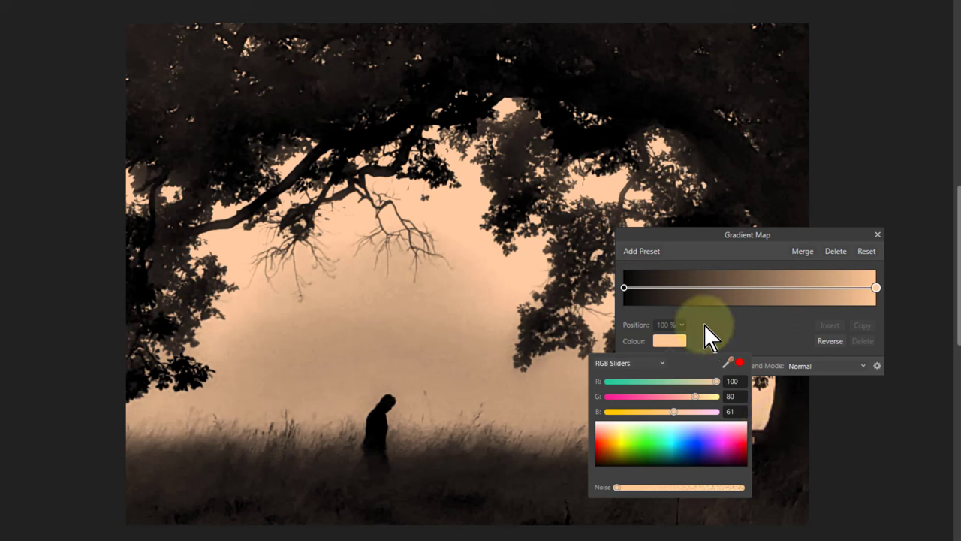
pyautogui.click(623, 288)
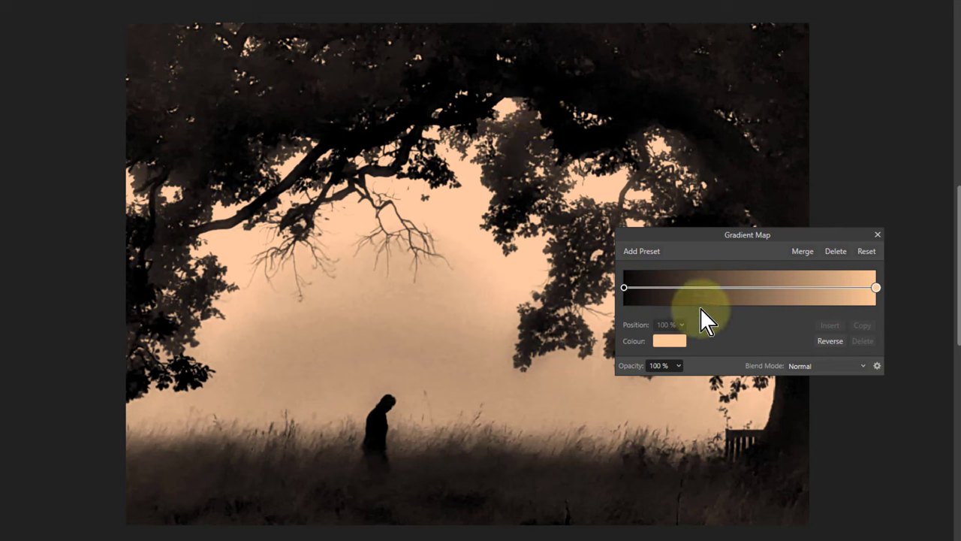
# - Set the dark end stop to deep brown R 10, G 5, B 0 and insert a 50% stop
pyautogui.click(624, 287)
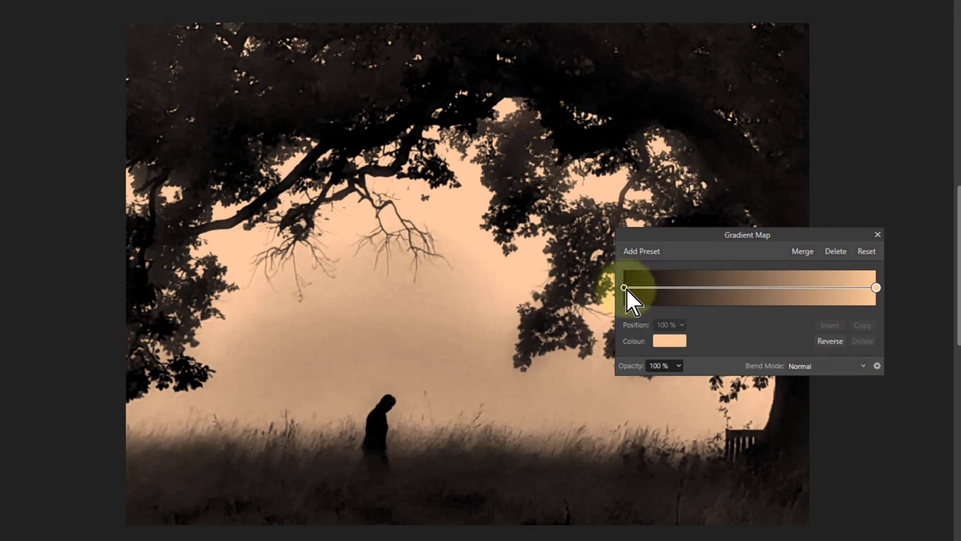
pyautogui.click(669, 339)
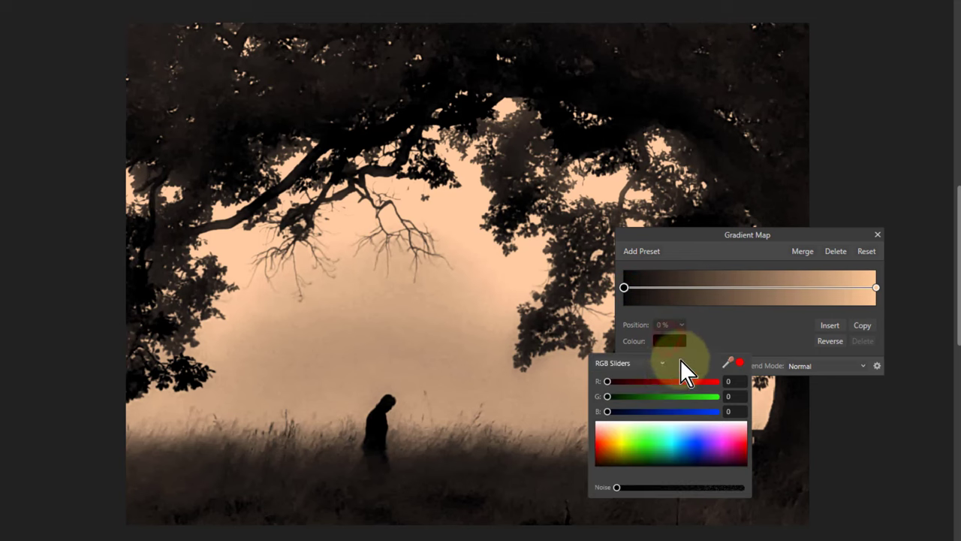
pyautogui.click(622, 461)
pyautogui.moveTo(612, 456); pyautogui.dragTo(612, 462)
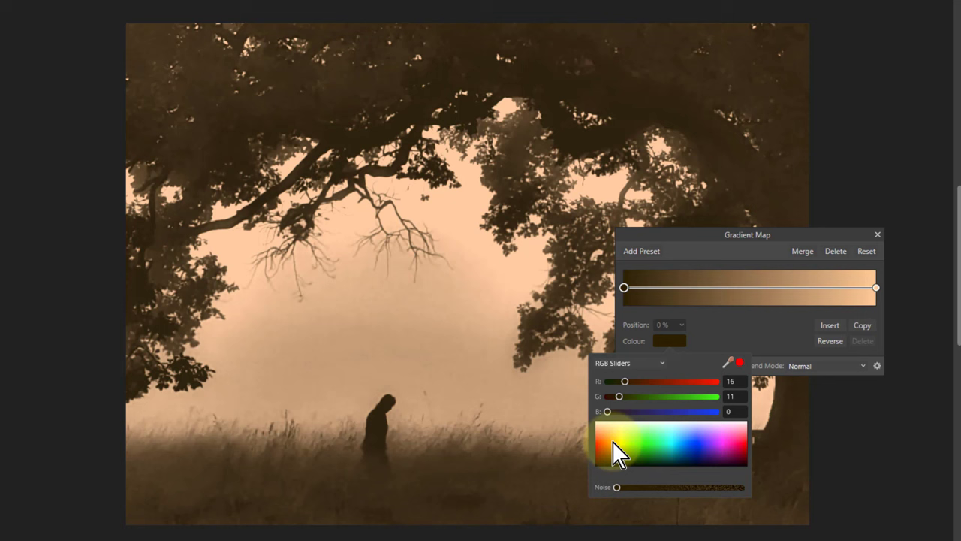
pyautogui.moveTo(620, 397); pyautogui.dragTo(618, 396)
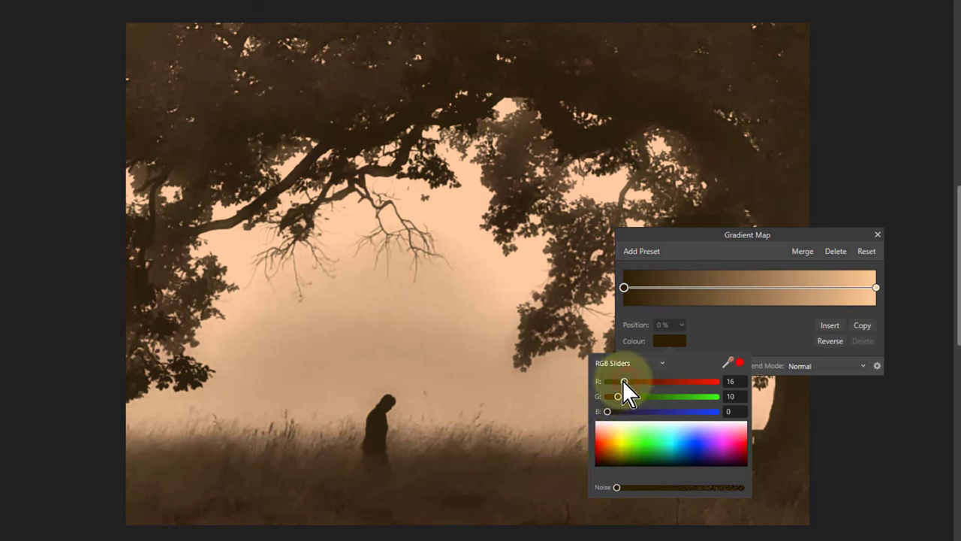
pyautogui.moveTo(623, 381); pyautogui.dragTo(613, 400)
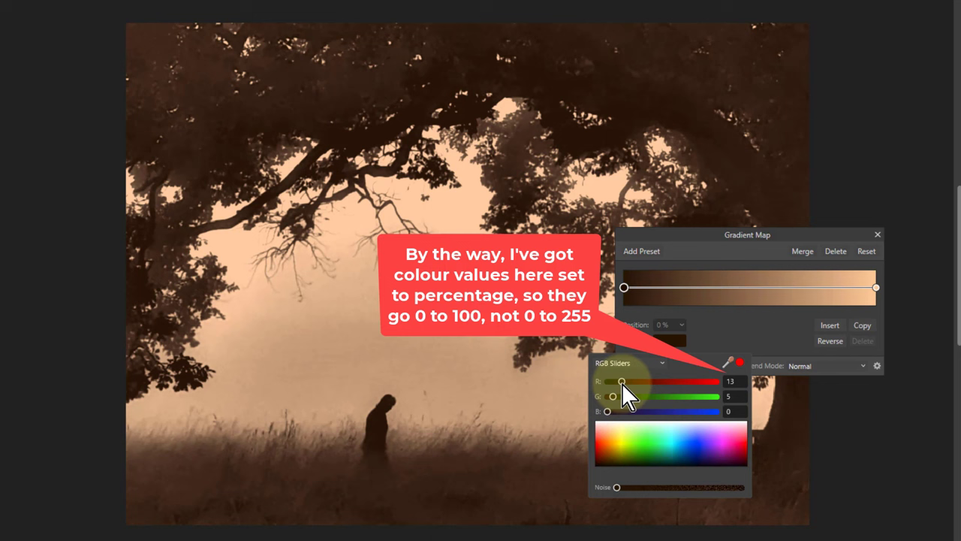
pyautogui.moveTo(621, 383); pyautogui.dragTo(618, 381)
pyautogui.click(729, 383)
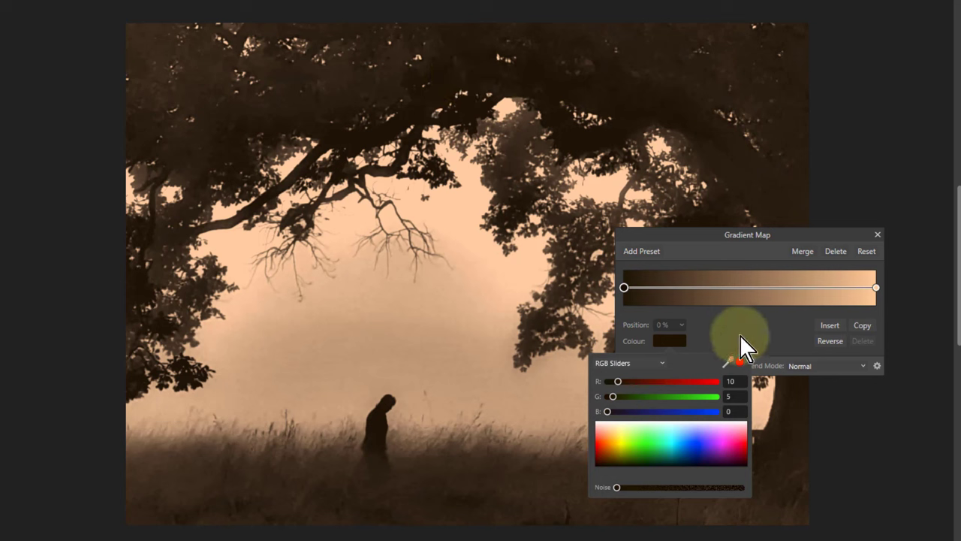
pyautogui.click(748, 287)
pyautogui.click(748, 288)
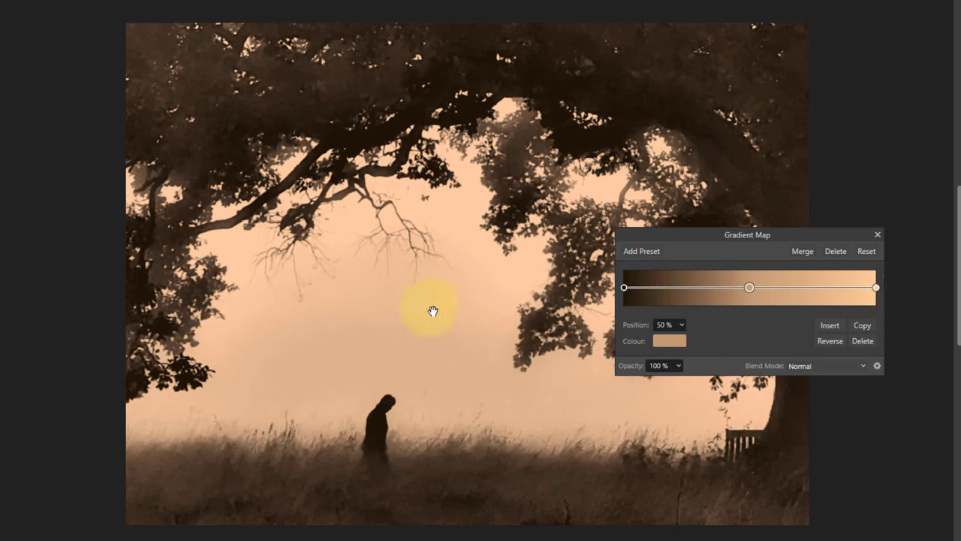
# - Colour the 50% middle stop warm orange at R 100, G 74, B 48
pyautogui.click(669, 340)
pyautogui.moveTo(691, 381); pyautogui.dragTo(724, 347)
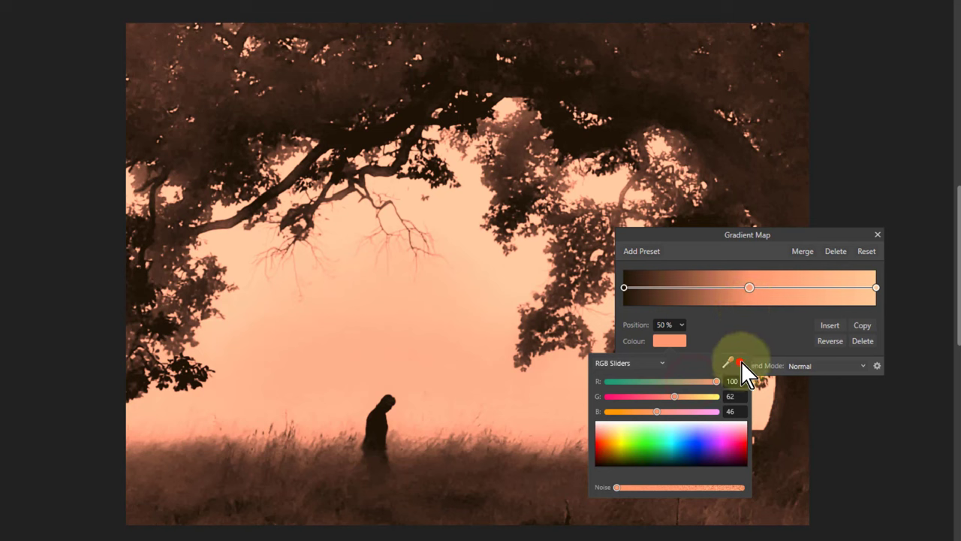
pyautogui.moveTo(657, 412); pyautogui.dragTo(690, 399)
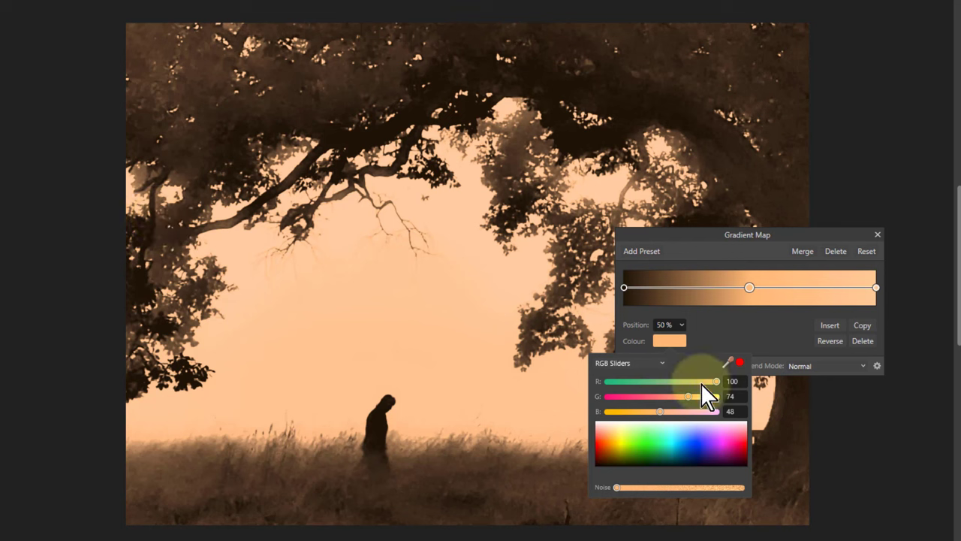
# - Insert a gradient stop at 24% and colour it olive, about R 51, G 51, B 0
pyautogui.click(686, 293)
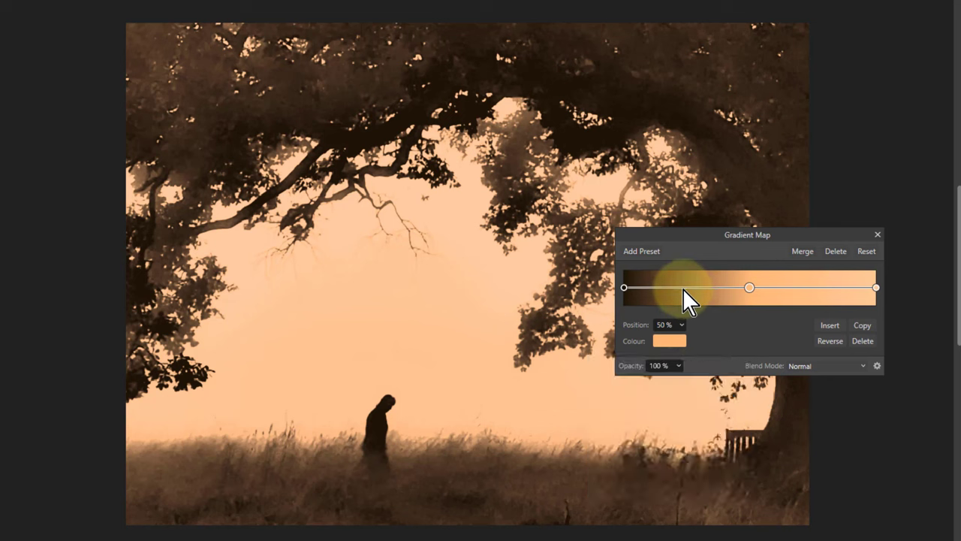
pyautogui.click(684, 288)
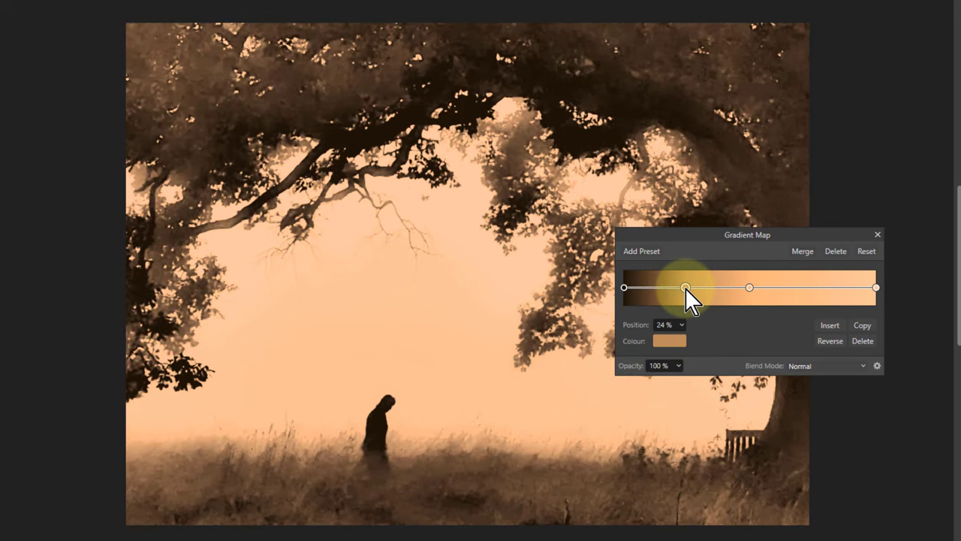
pyautogui.click(671, 342)
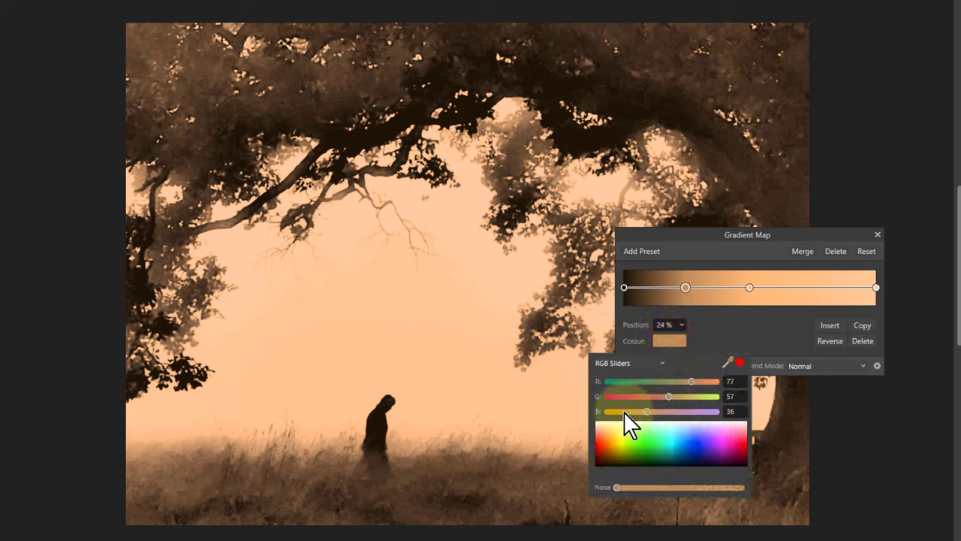
pyautogui.moveTo(646, 412); pyautogui.dragTo(612, 416)
pyautogui.moveTo(669, 395)
pyautogui.mouseDown()
pyautogui.moveTo(676, 382)
pyautogui.moveTo(662, 396)
pyautogui.mouseUp()
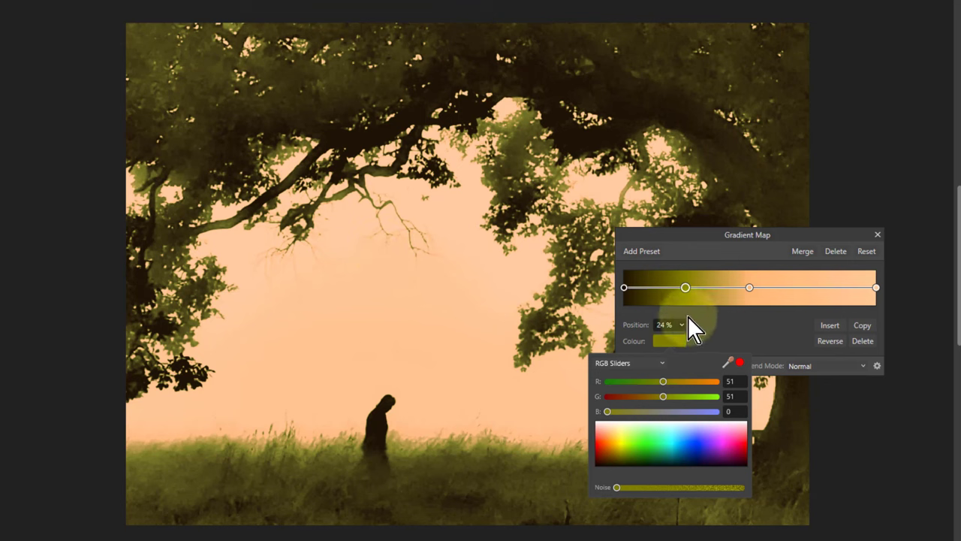
# - Add a near-black brown stop at 6% (about R 15, G 9, B 0) and close the Gradient Map
pyautogui.click(638, 286)
pyautogui.click(638, 287)
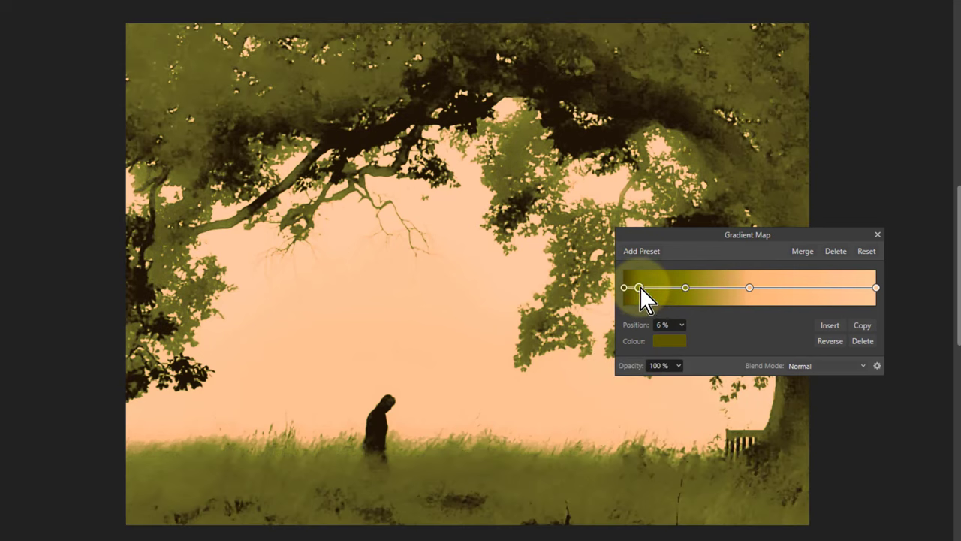
pyautogui.click(671, 339)
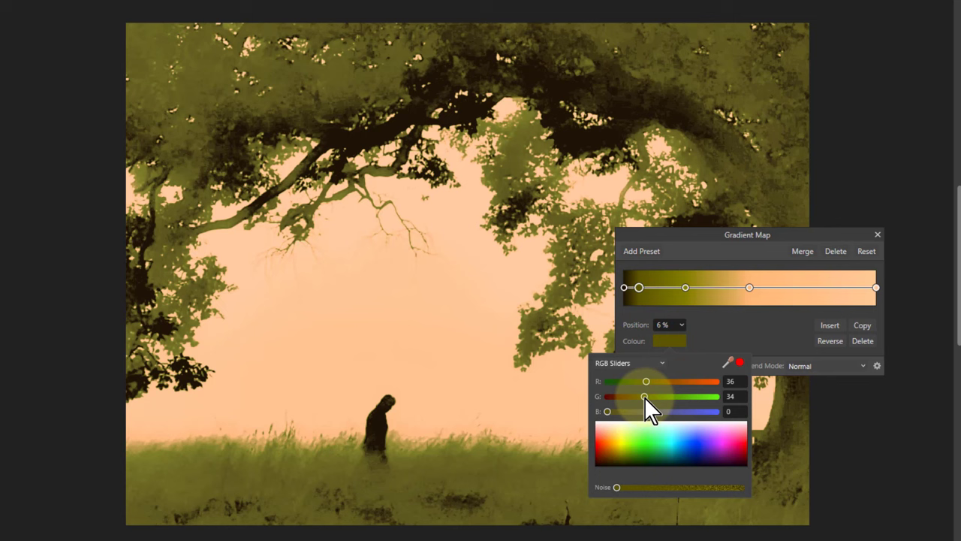
pyautogui.moveTo(644, 397); pyautogui.dragTo(627, 397)
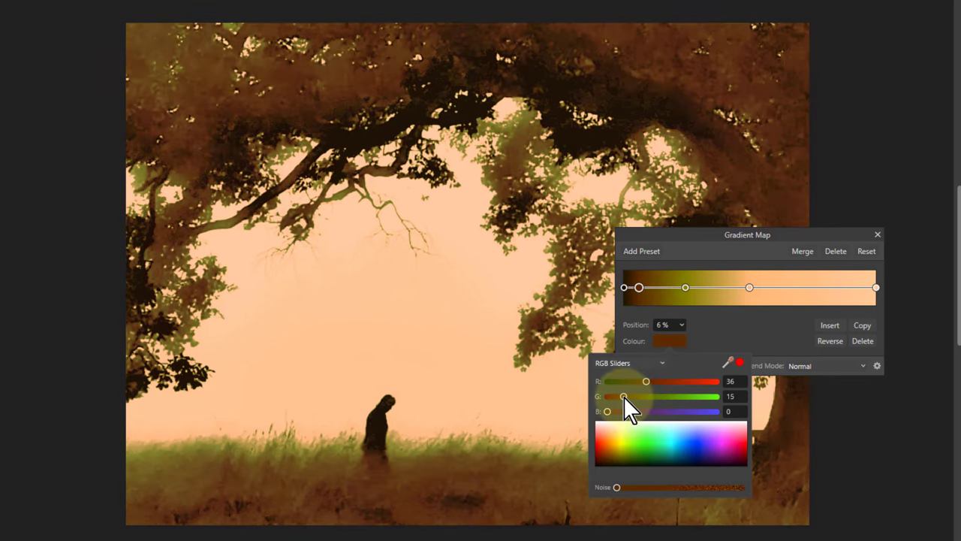
pyautogui.moveTo(624, 398)
pyautogui.mouseDown()
pyautogui.moveTo(640, 381)
pyautogui.moveTo(623, 381)
pyautogui.moveTo(616, 396)
pyautogui.mouseUp()
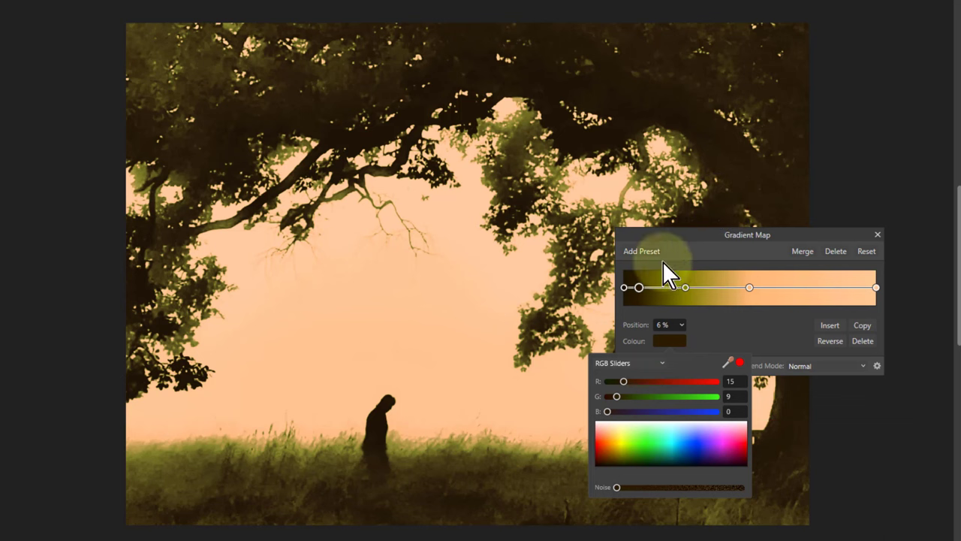
pyautogui.click(878, 238)
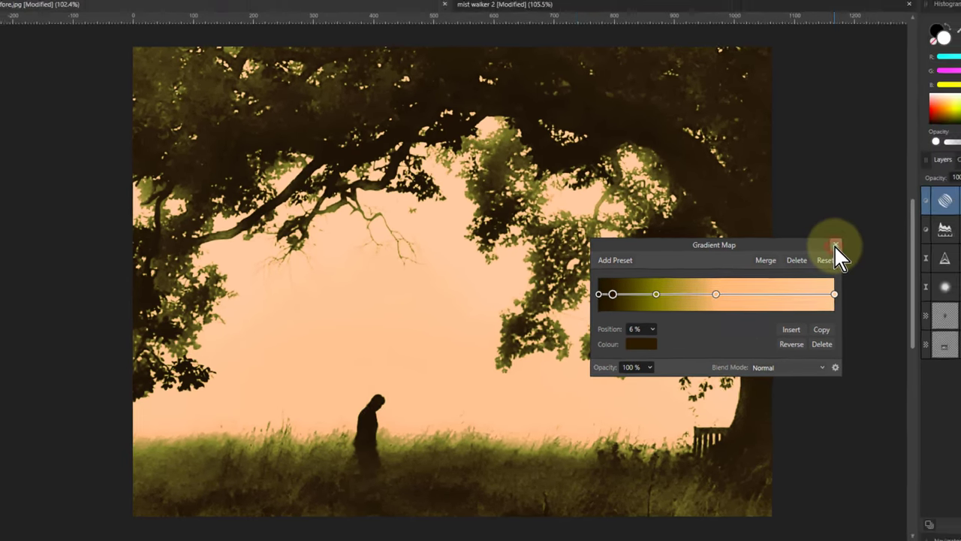
pyautogui.click(877, 235)
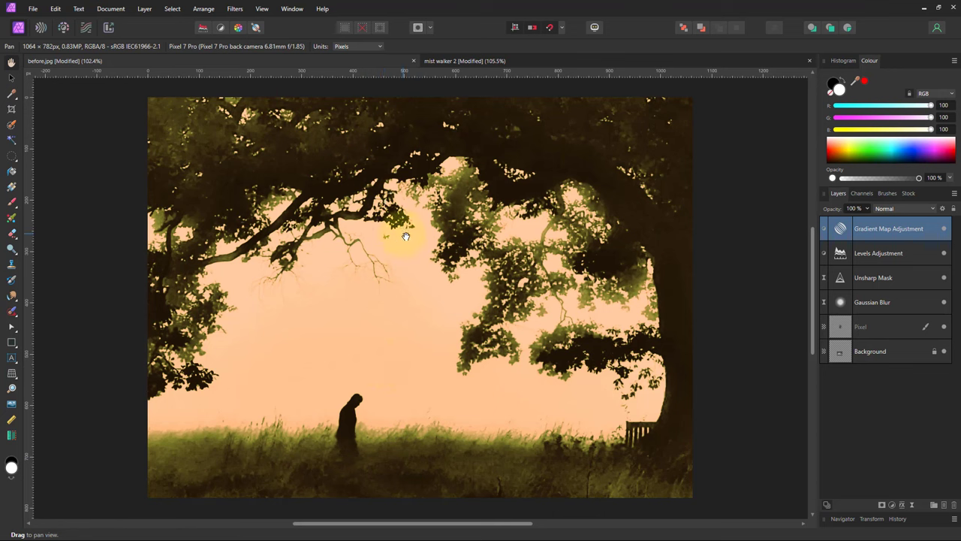
# - Add a Recolour adjustment set to hue 35° at 100% saturation for an orange tint
pyautogui.click(893, 505)
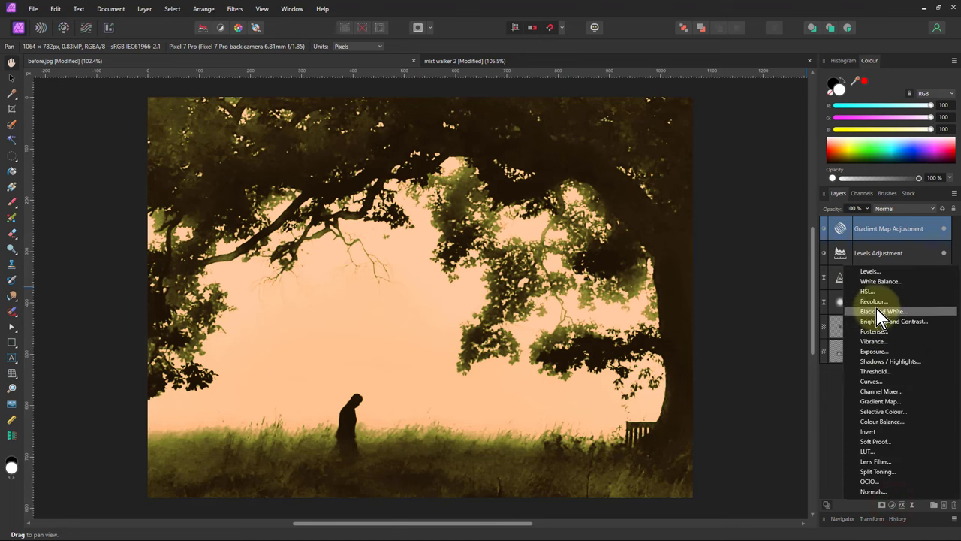
pyautogui.click(875, 301)
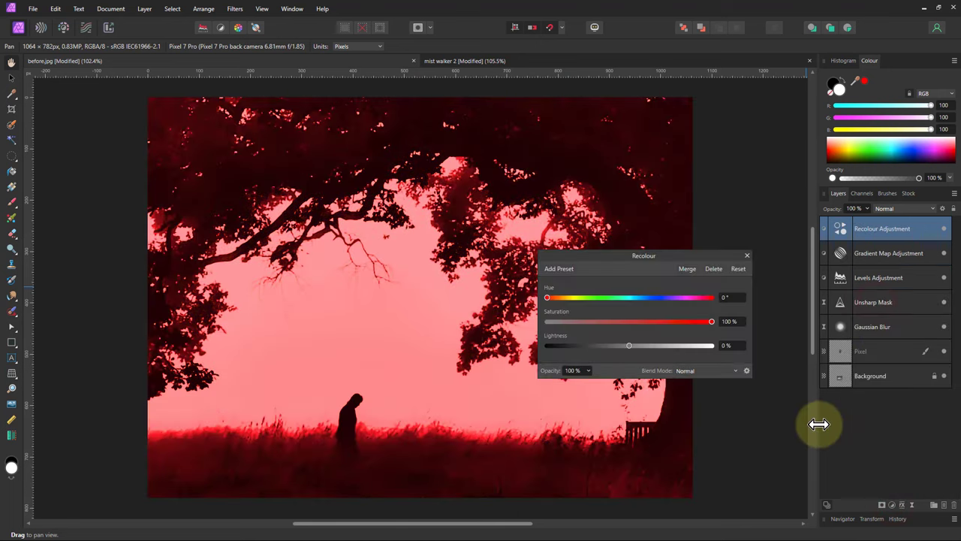
pyautogui.click(560, 298)
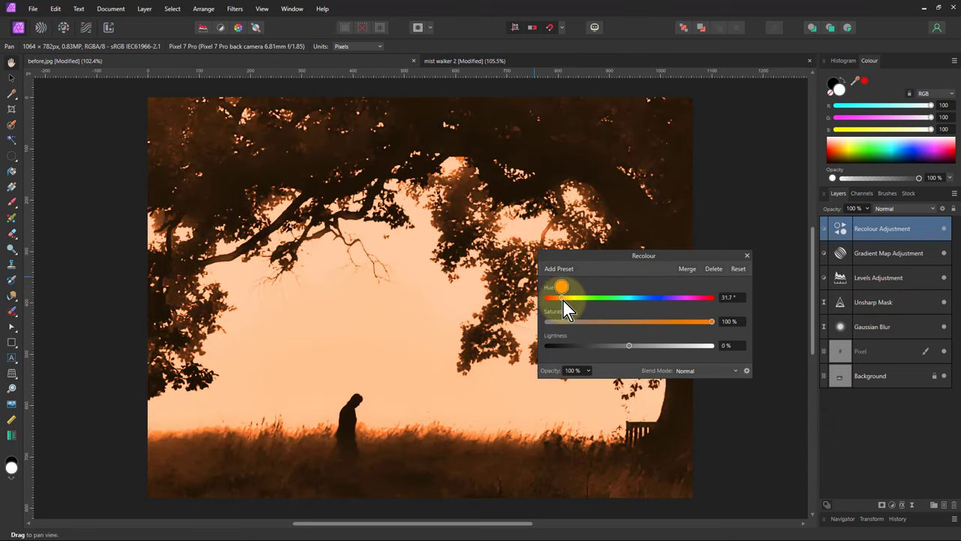
pyautogui.moveTo(563, 302); pyautogui.dragTo(563, 301)
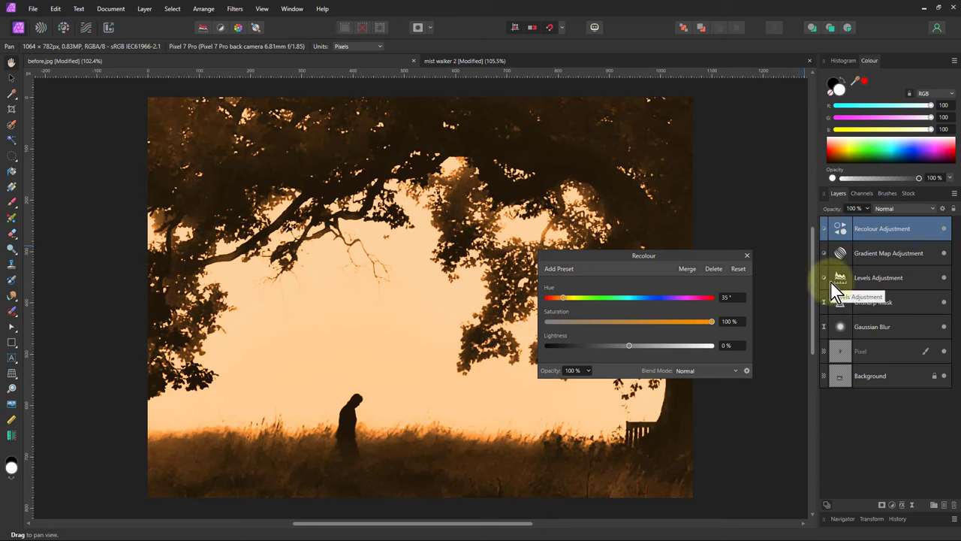
# - Mask the Recolour layer with a vertical gradient from the bottom edge up to the treetops
pyautogui.click(11, 188)
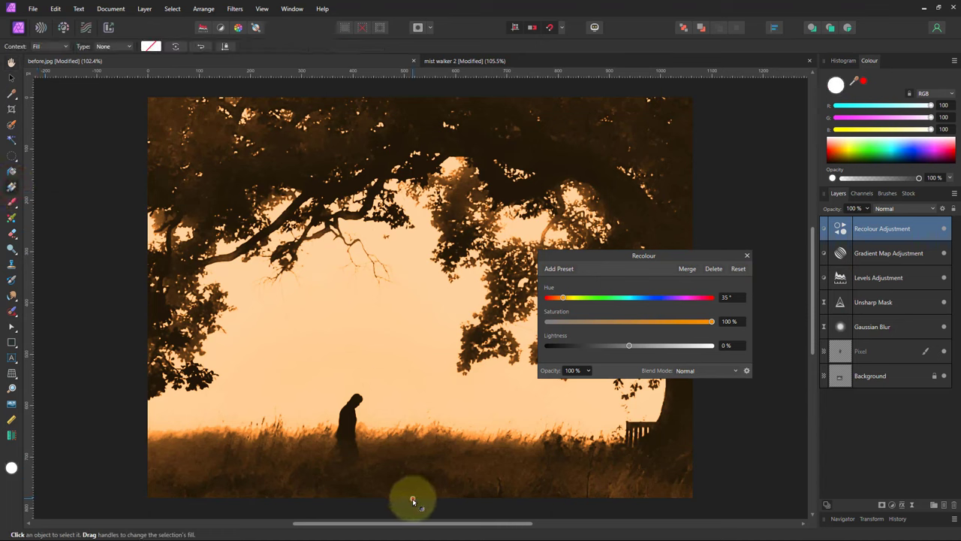
pyautogui.moveTo(412, 498); pyautogui.dragTo(408, 165)
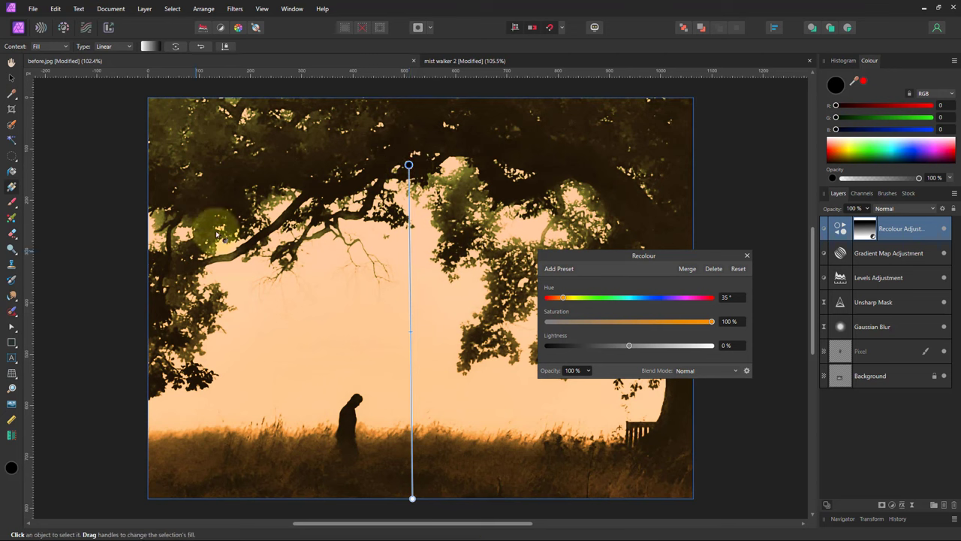
pyautogui.moveTo(409, 165); pyautogui.dragTo(408, 176)
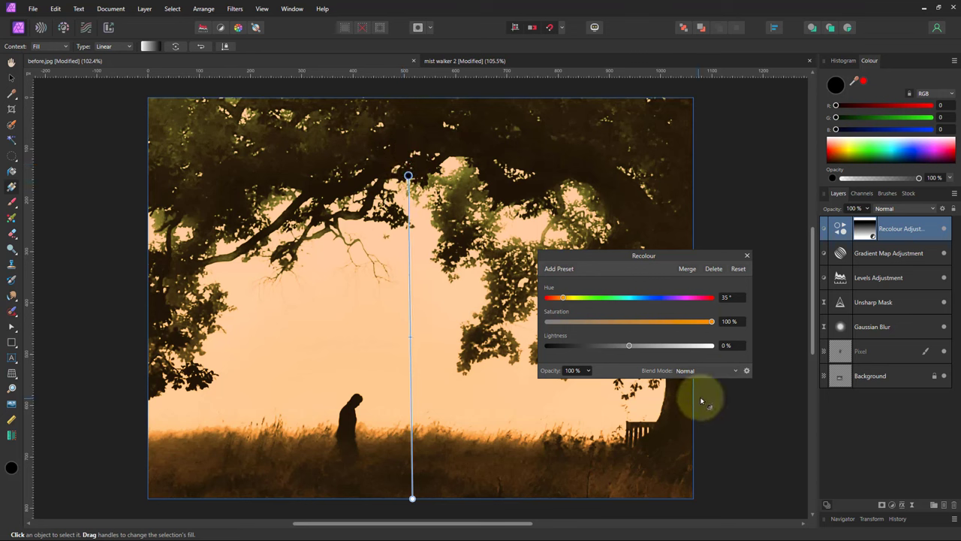
# - Set the Recolour layer's blend mode to Colour Burn and close its settings
pyautogui.click(911, 212)
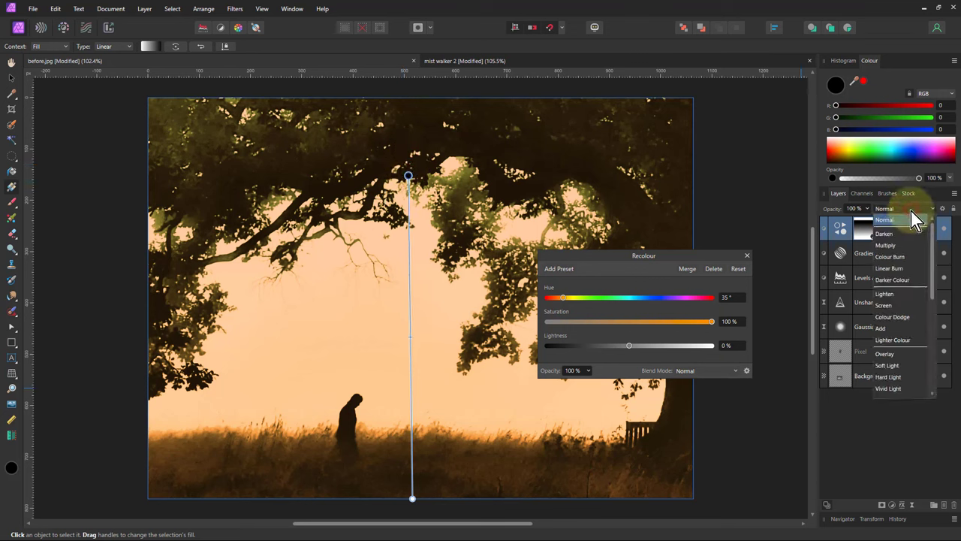
pyautogui.click(891, 257)
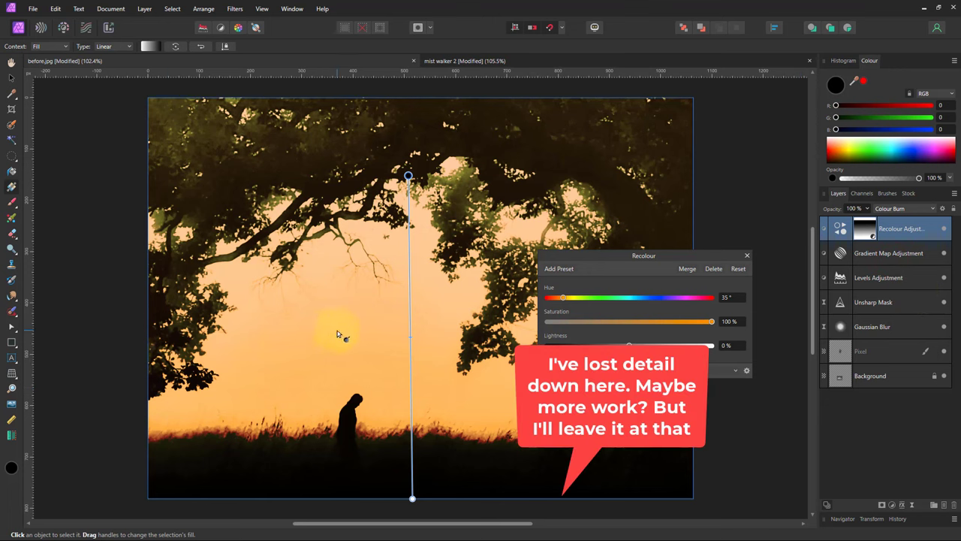
pyautogui.click(745, 257)
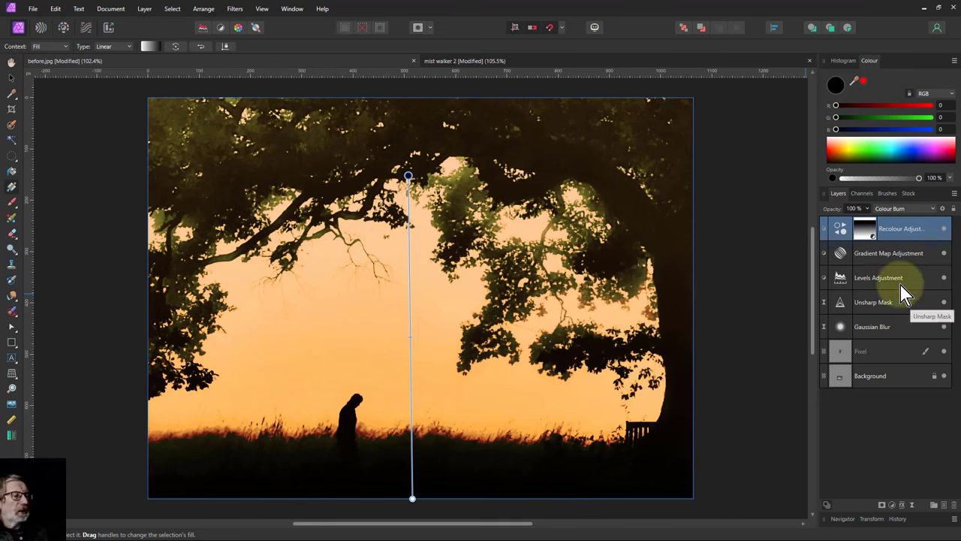
pyautogui.keyDown('shift'); pyautogui.click(889, 356); pyautogui.keyUp('shift')
pyautogui.click(944, 351)
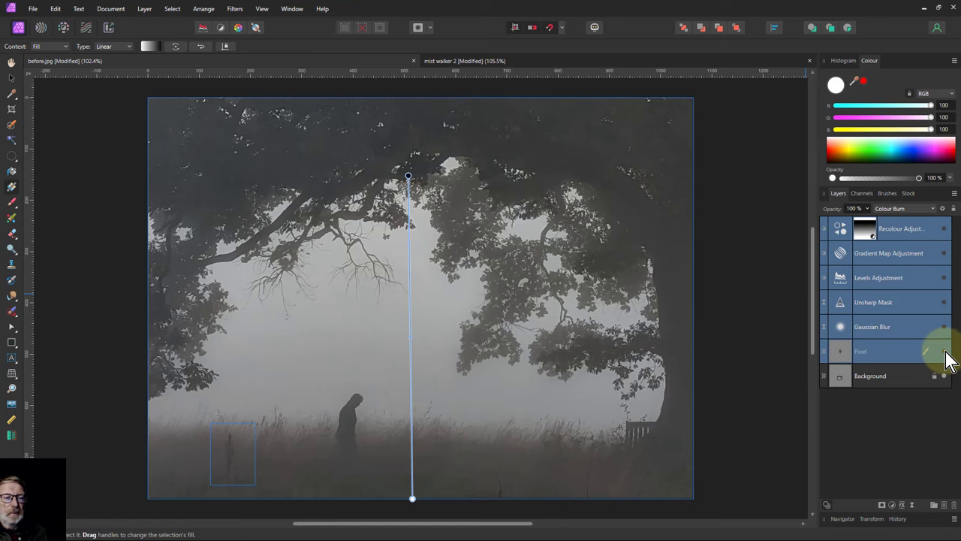
pyautogui.click(945, 352)
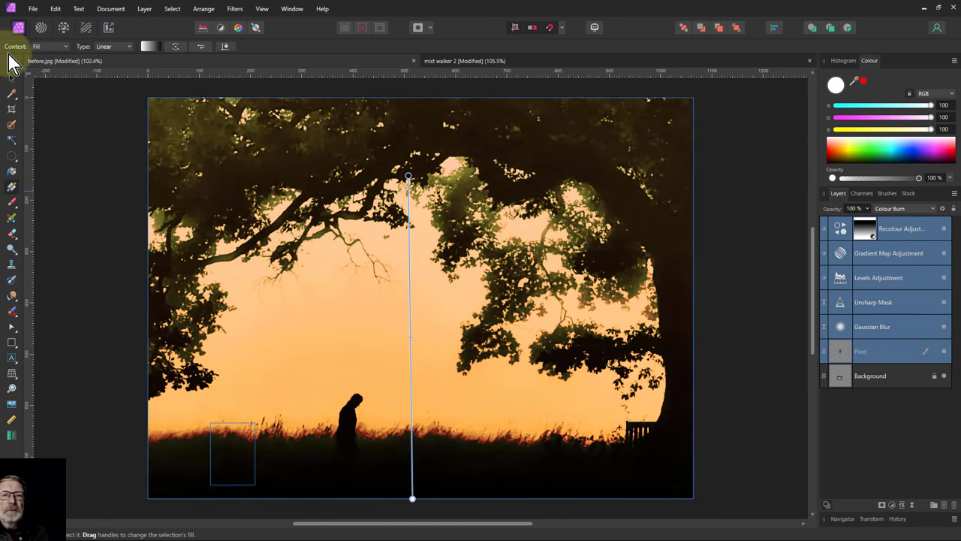
pyautogui.click(12, 62)
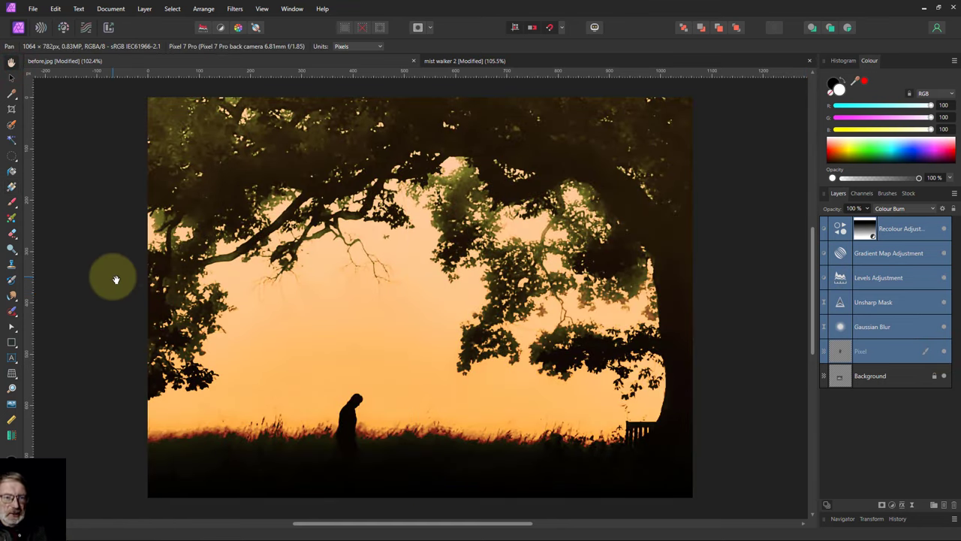